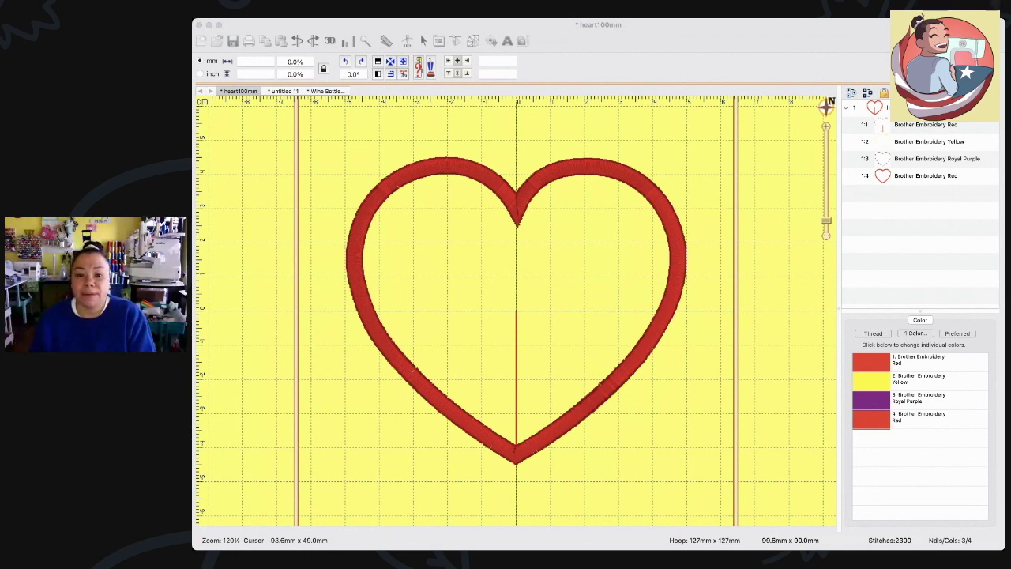
Examine each color layer in the heart design's object list, including its stitch type and thread color
left_click(990, 539)
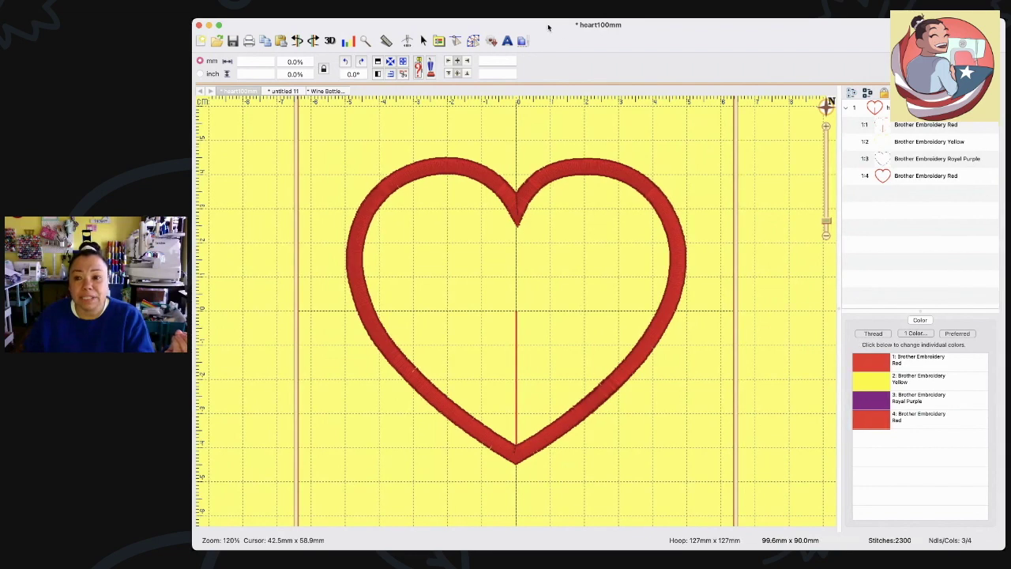
left_click(847, 109)
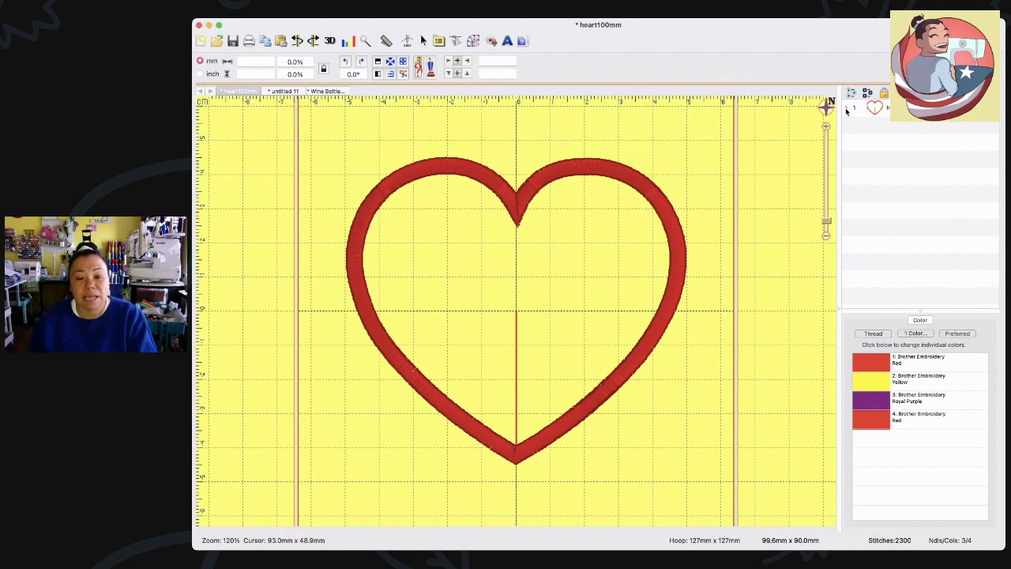
left_click(846, 109)
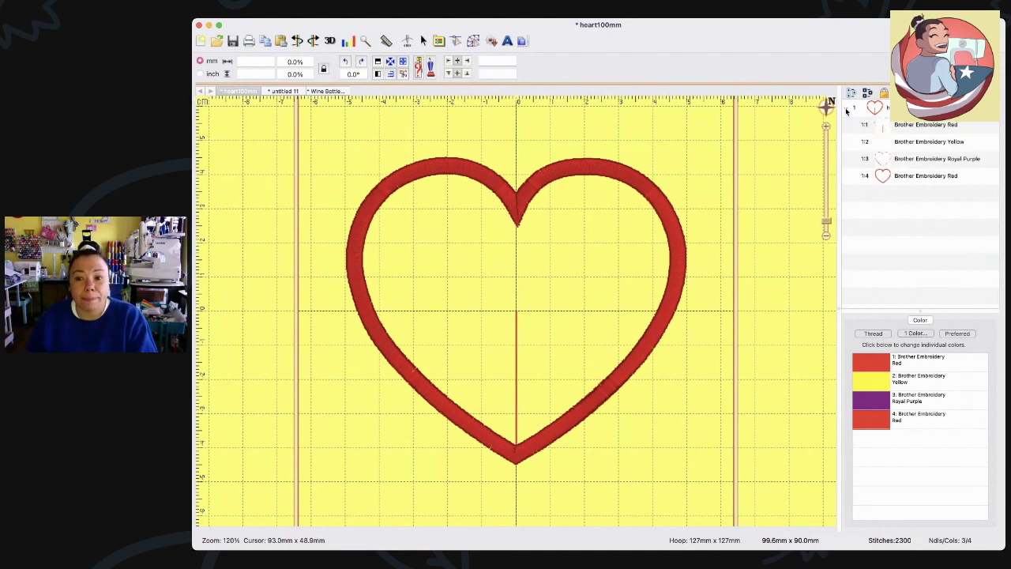
left_click(885, 125)
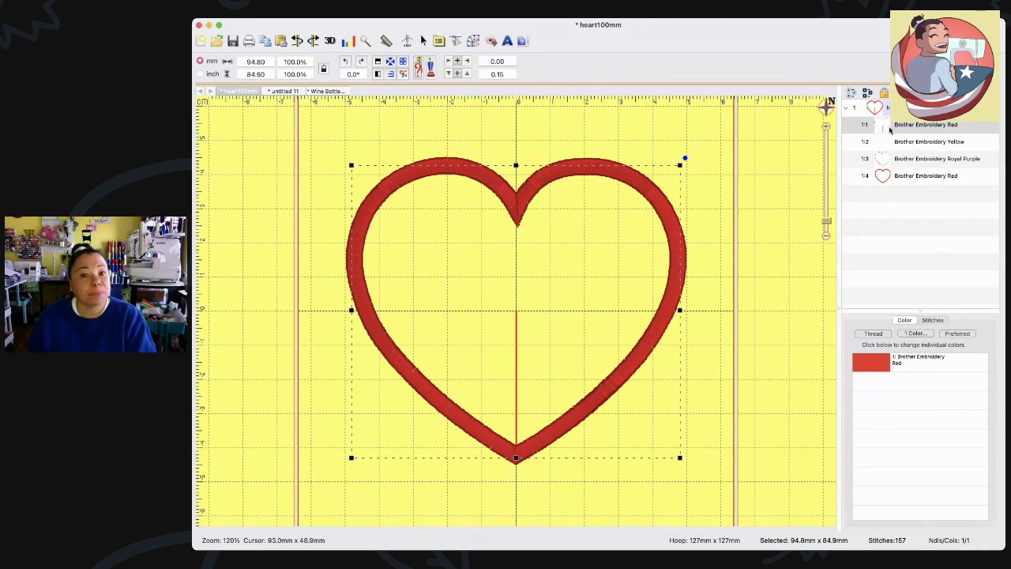
left_click(917, 147)
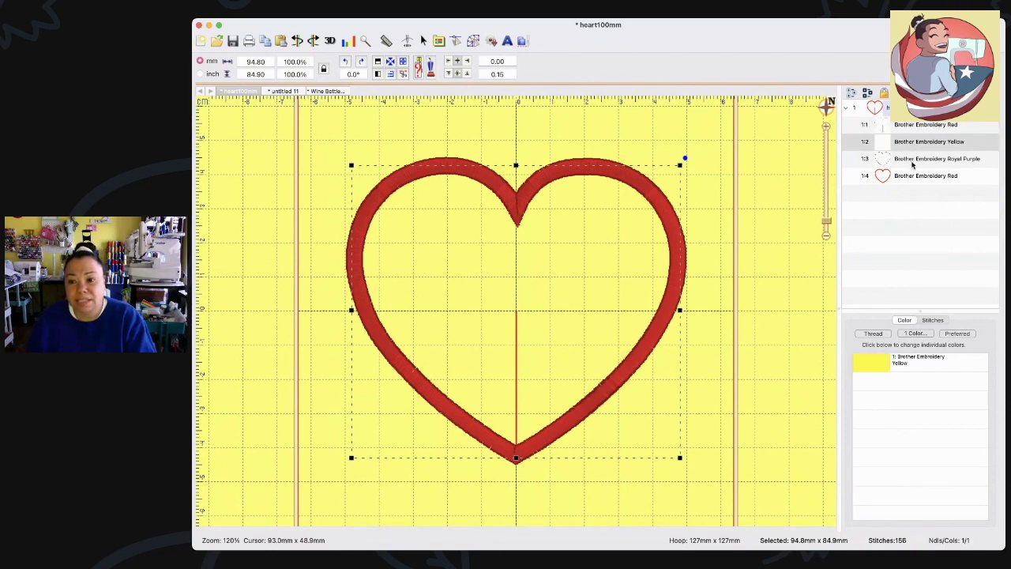
left_click(913, 162)
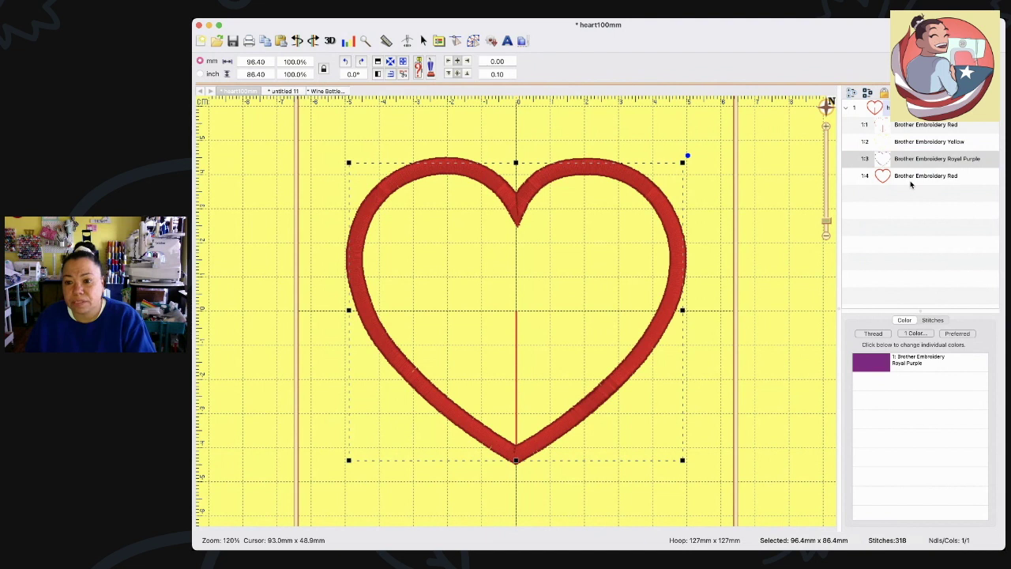
left_click(911, 178)
left_click(906, 126)
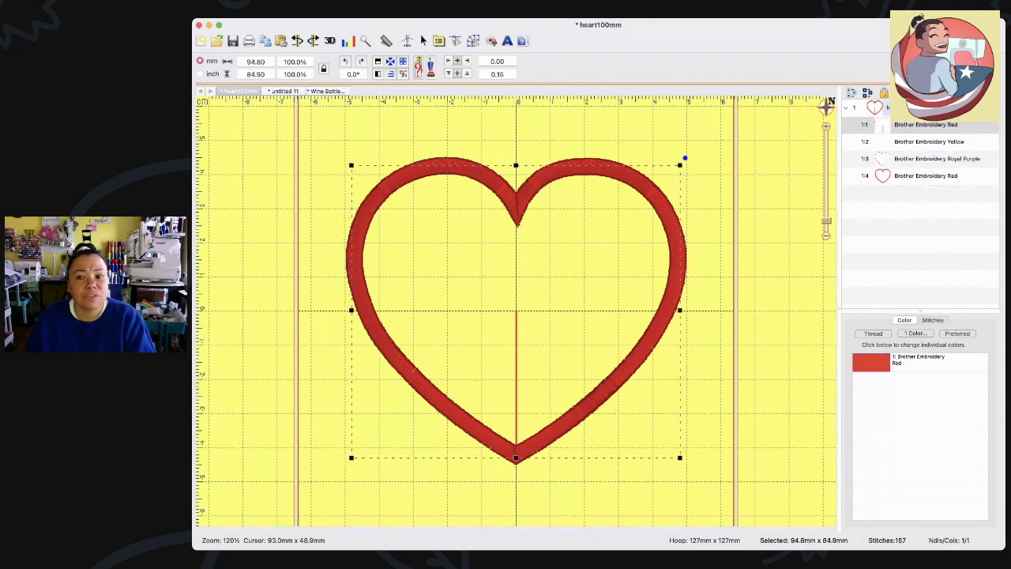
left_click(901, 108)
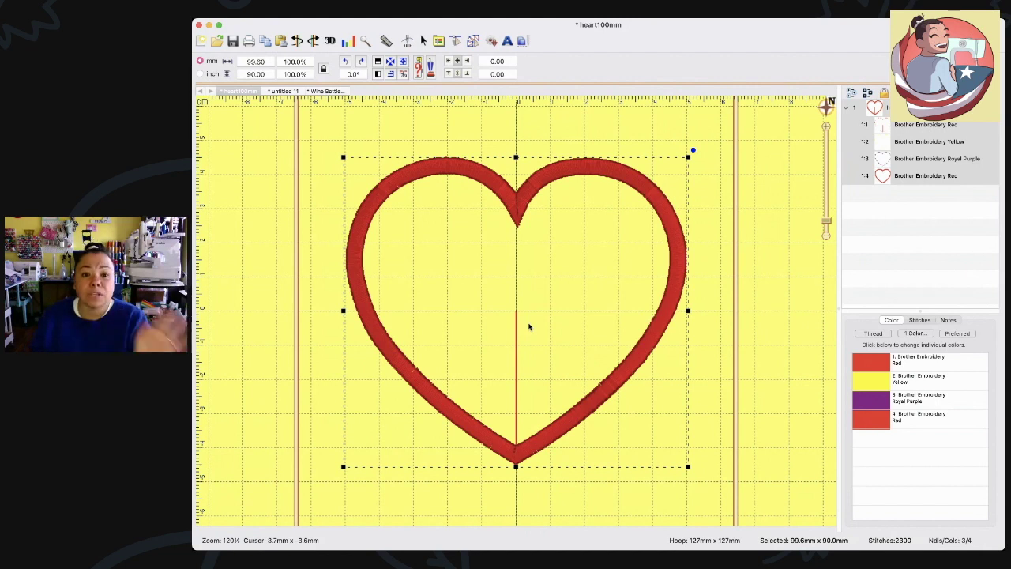
Run the heart design through the stitch simulator from the first placement line to the end of the satin border
left_click(407, 40)
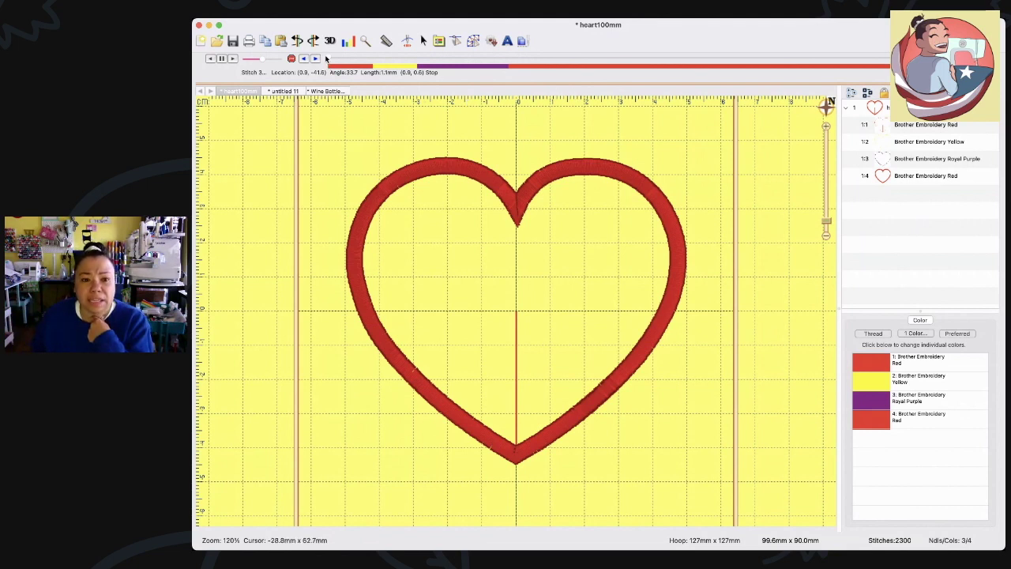
left_click(331, 60)
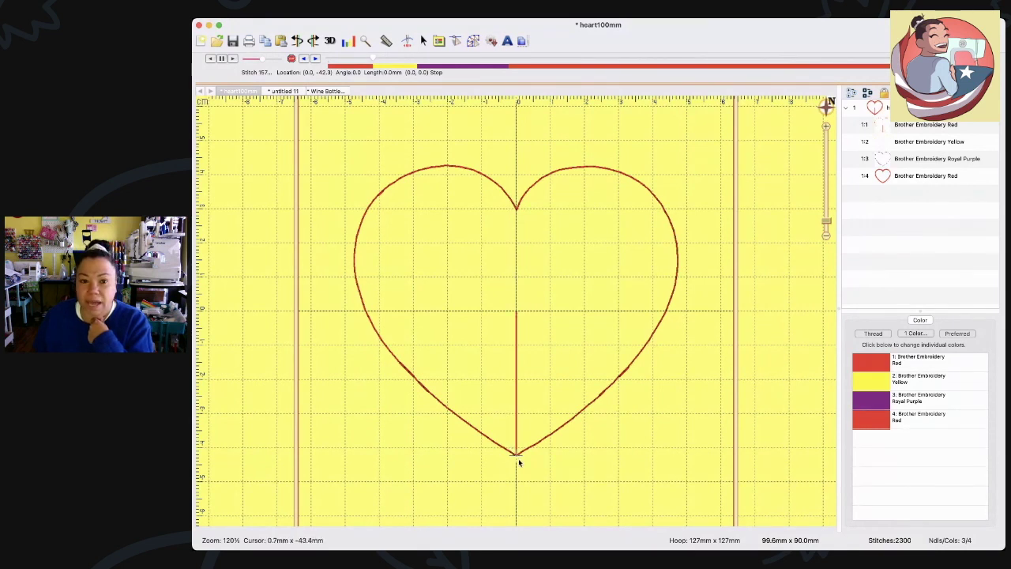
left_click(378, 60)
left_click_drag(378, 59, 514, 71)
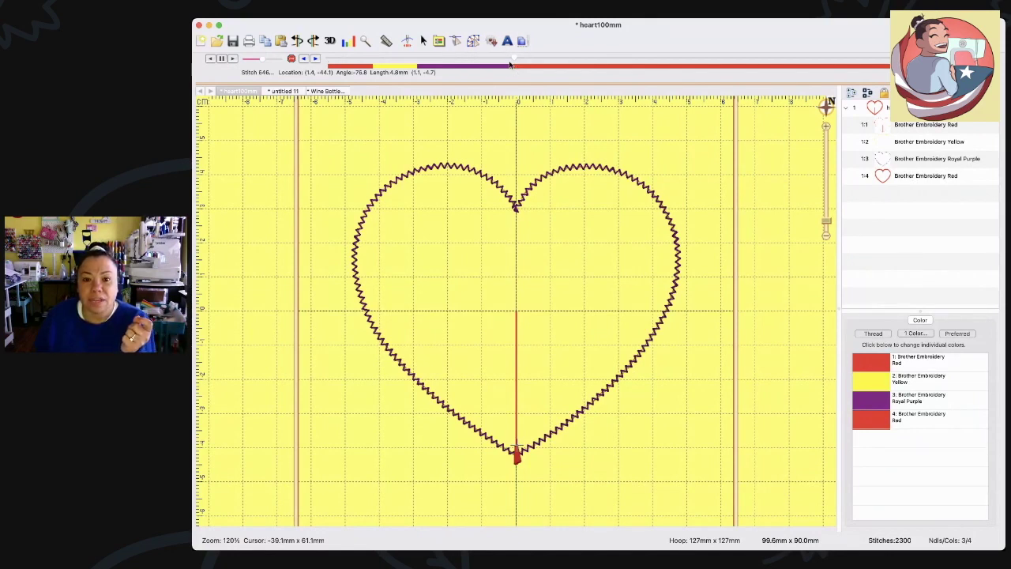
left_click_drag(515, 62, 871, 67)
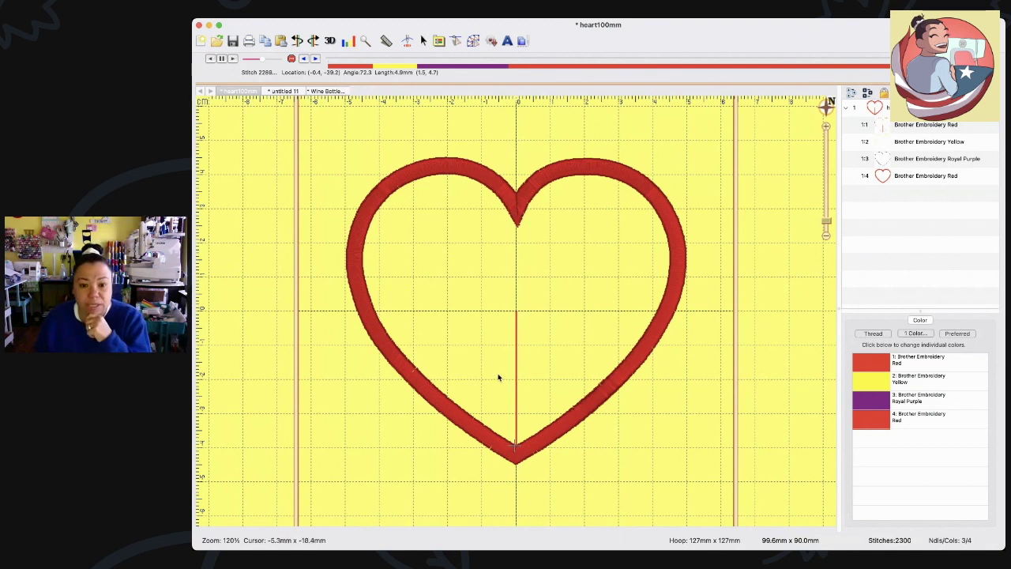
Insert a color stop in the stitch simulator just after the vertical line running from the design center to the heart's point
left_click(339, 61)
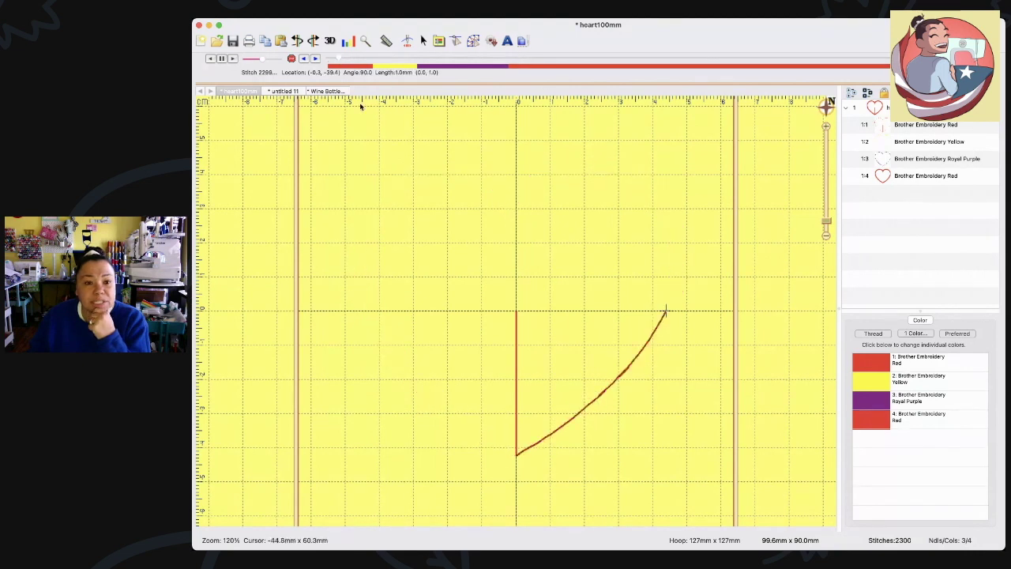
left_click(323, 59)
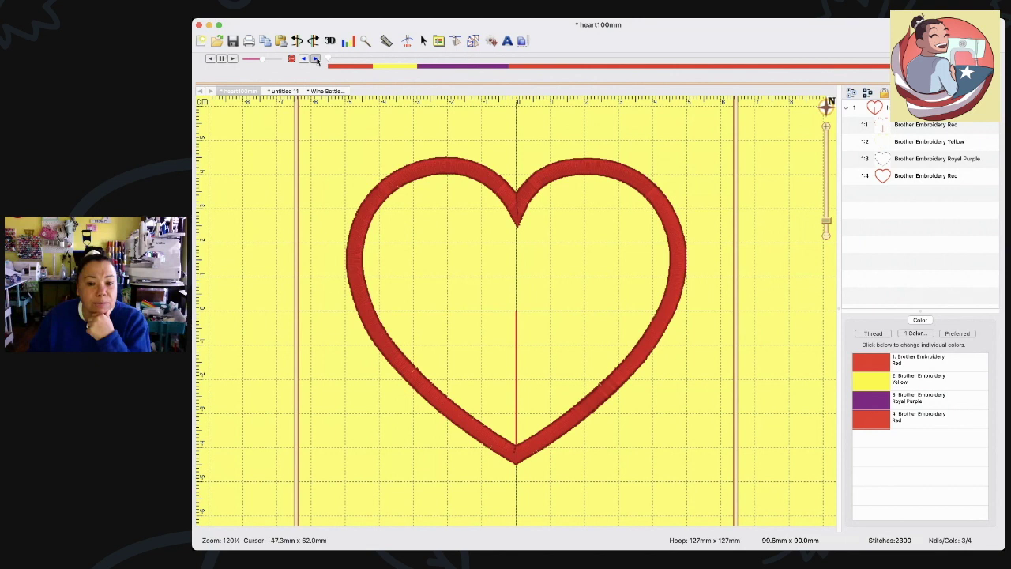
left_click(316, 59)
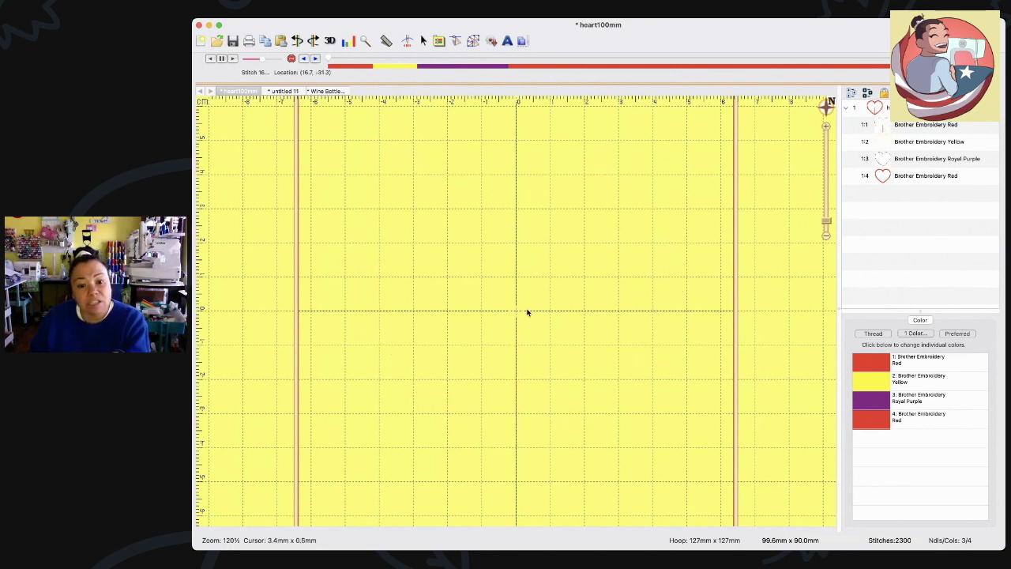
left_click(316, 59)
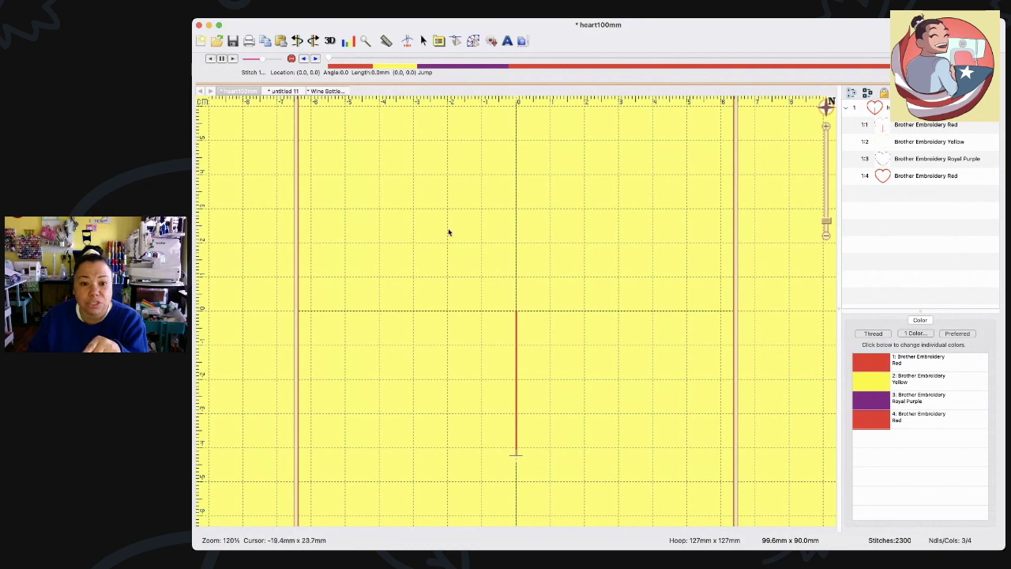
left_click(291, 59)
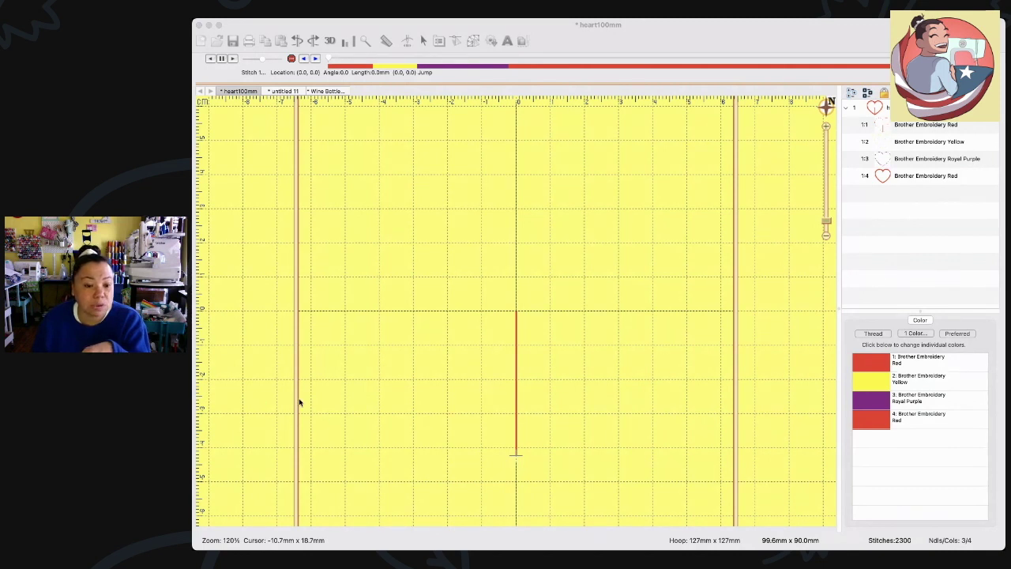
left_click(433, 484)
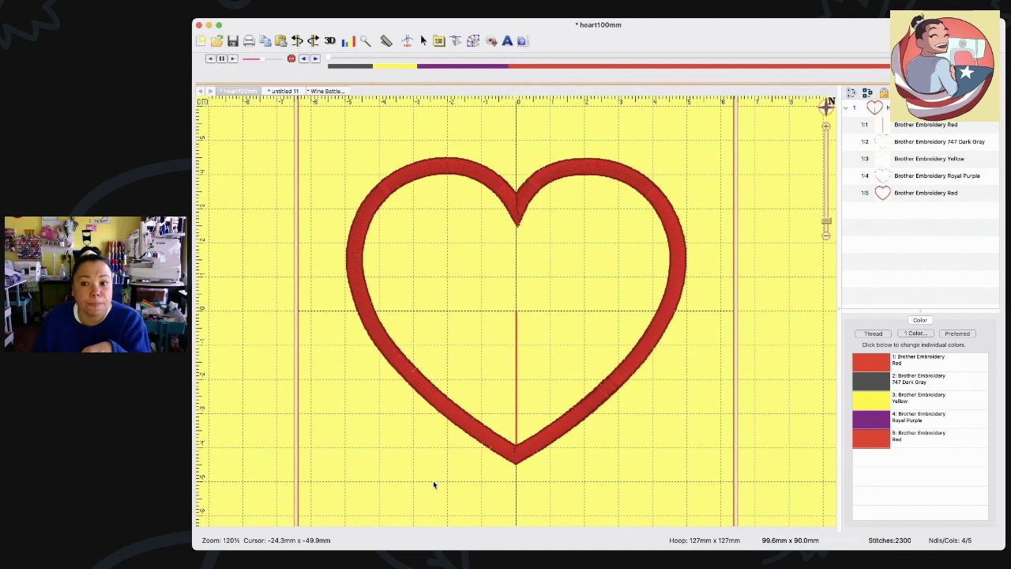
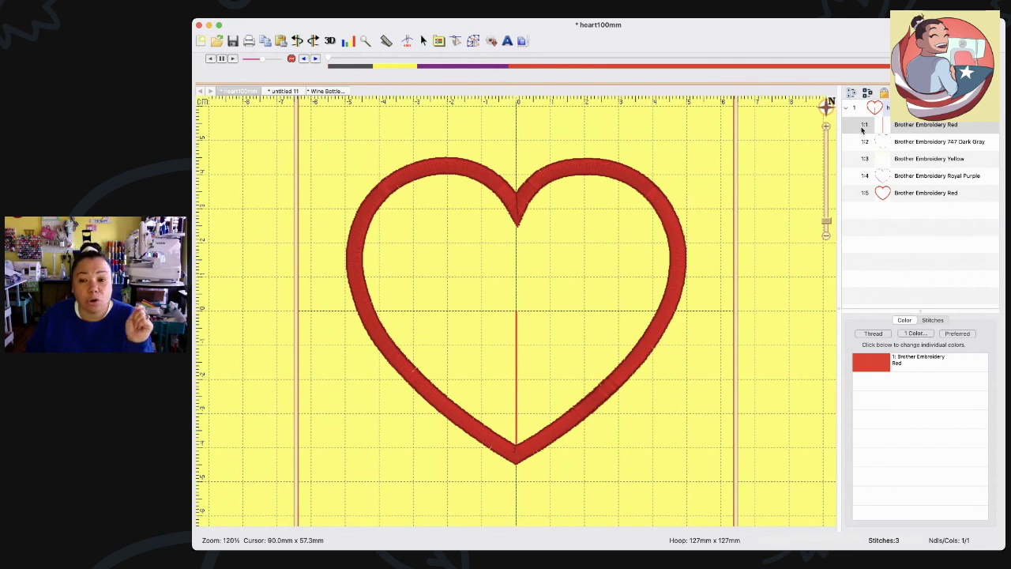
Delete the first red segment, which holds only the stray vertical line
left_click(863, 127)
left_click(863, 127)
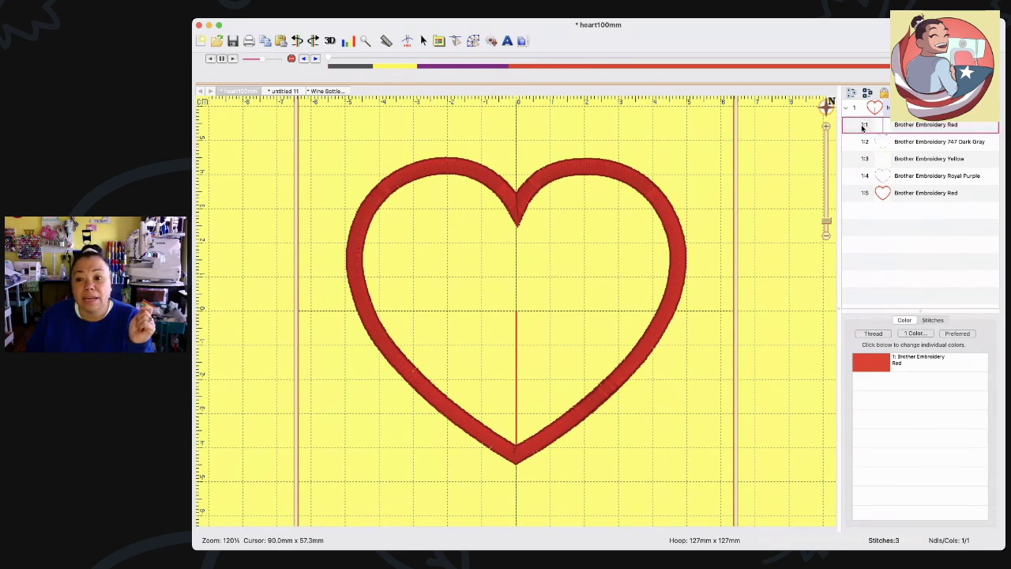
left_click(856, 127)
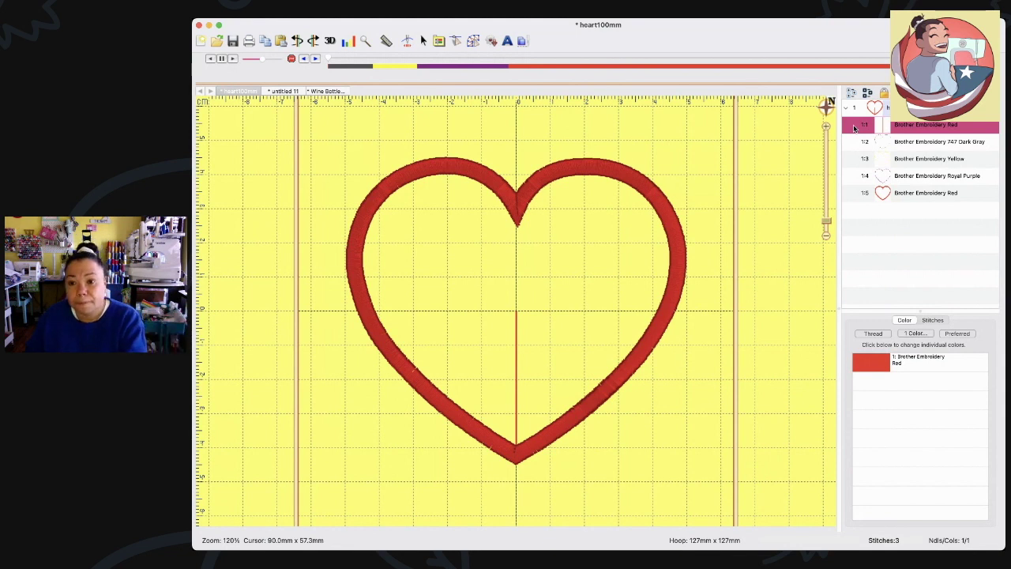
key("Delete")
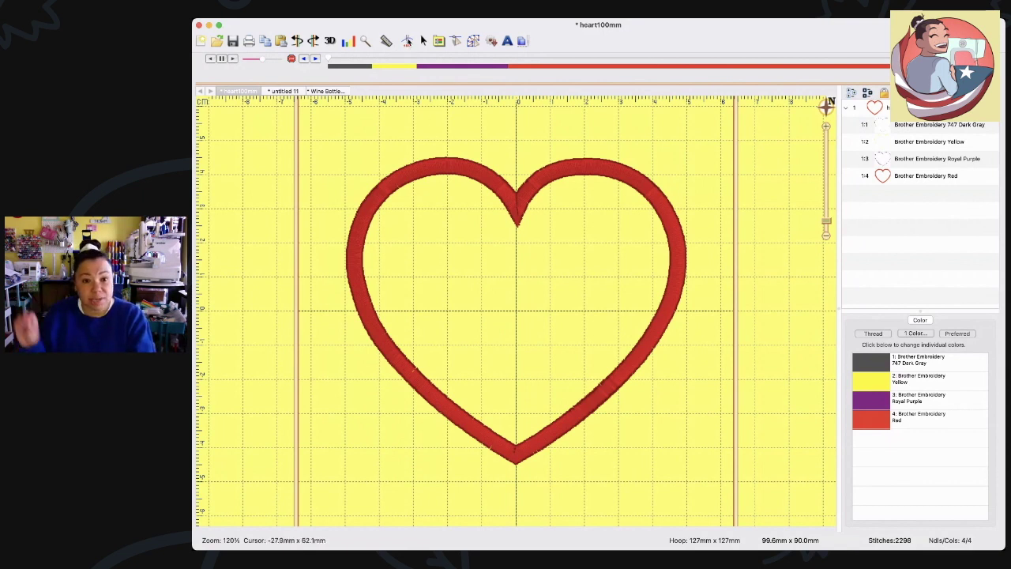
Step through the first stitches of the dark gray outline in the simulator to check where stitching starts
left_click(316, 59)
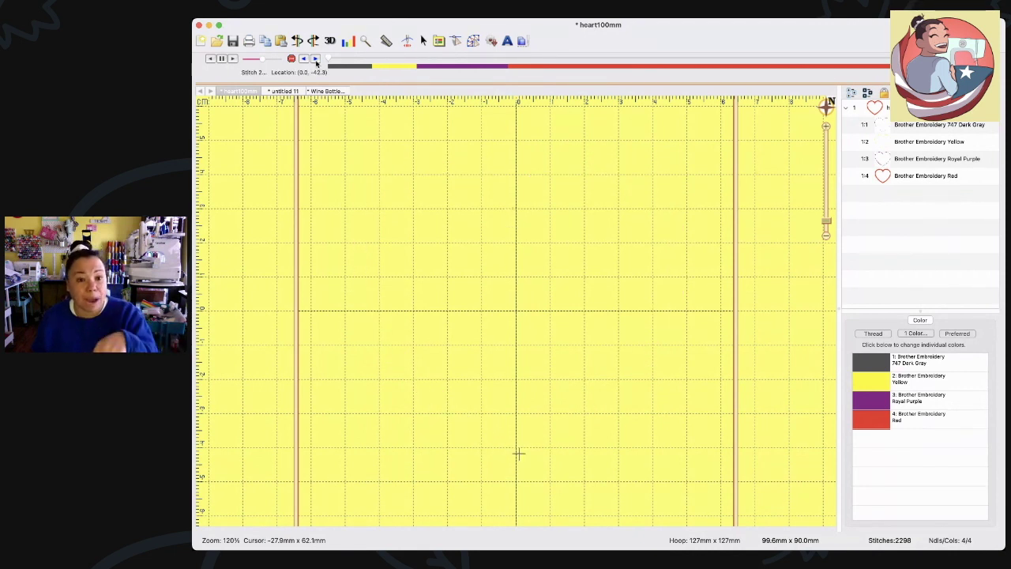
left_click(316, 60)
left_click(316, 59)
left_click(316, 60)
left_click(317, 59)
left_click(316, 59)
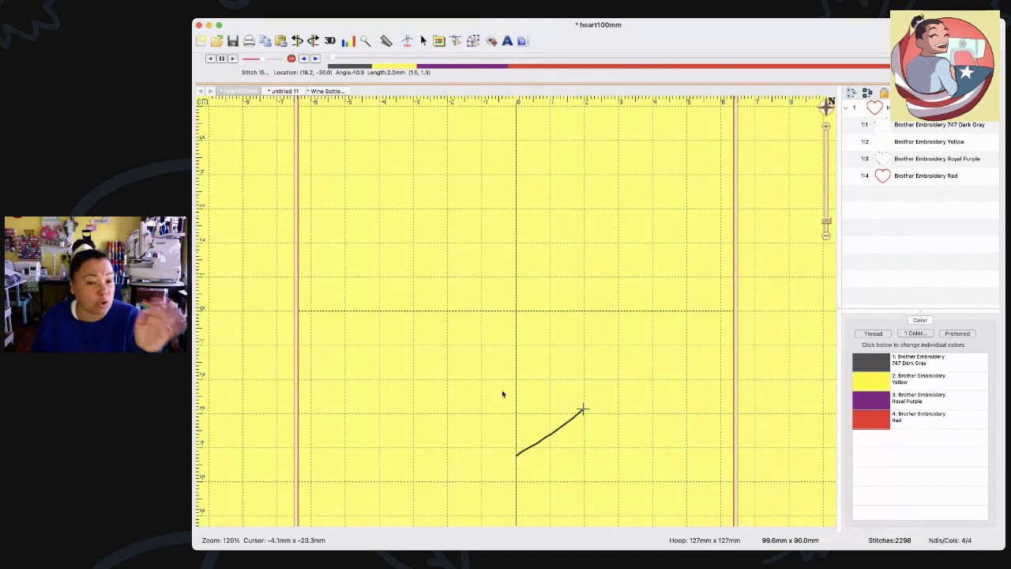
Change the dark gray outline's thread to Brother Embroidery 149 Red and replay the stitch-out
left_click(898, 128)
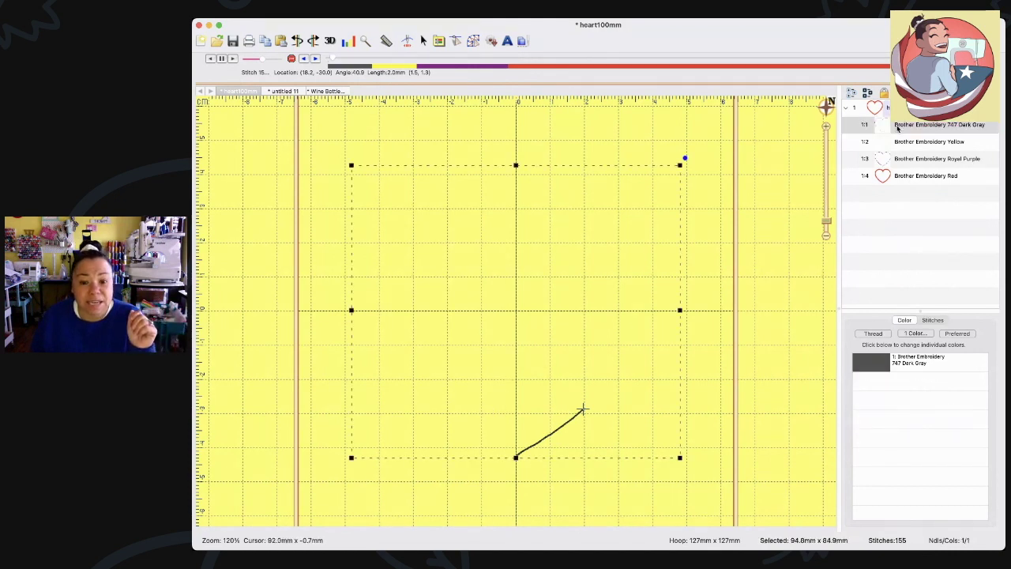
left_click(914, 336)
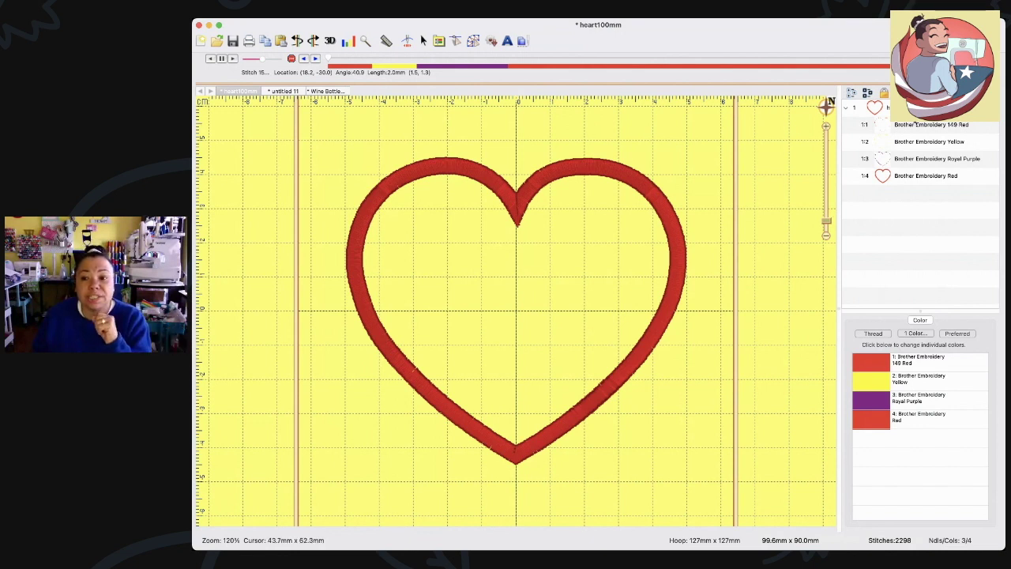
left_click(330, 59)
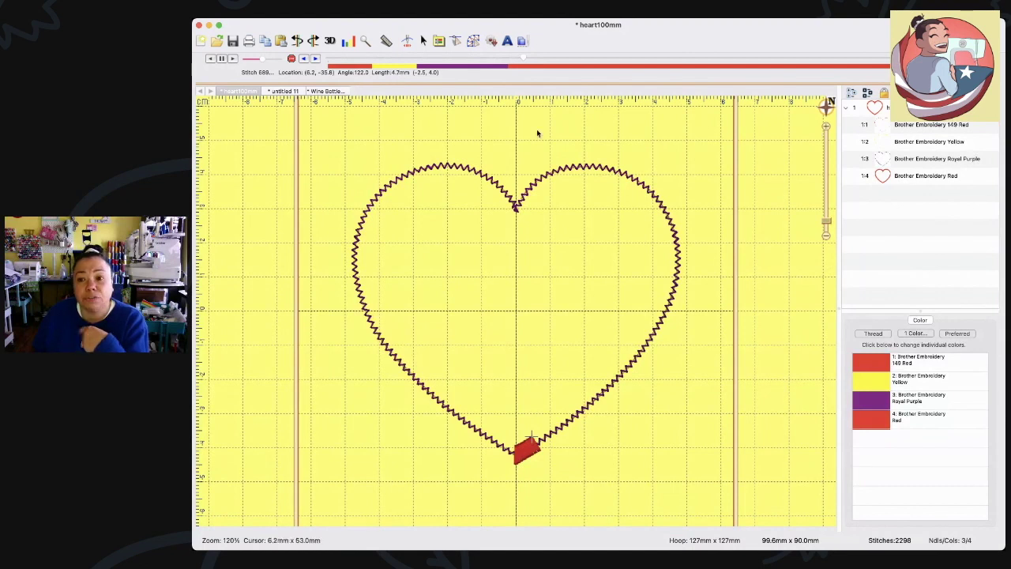
Delete the yellow running-stitch outline from the heart design
left_click(931, 147)
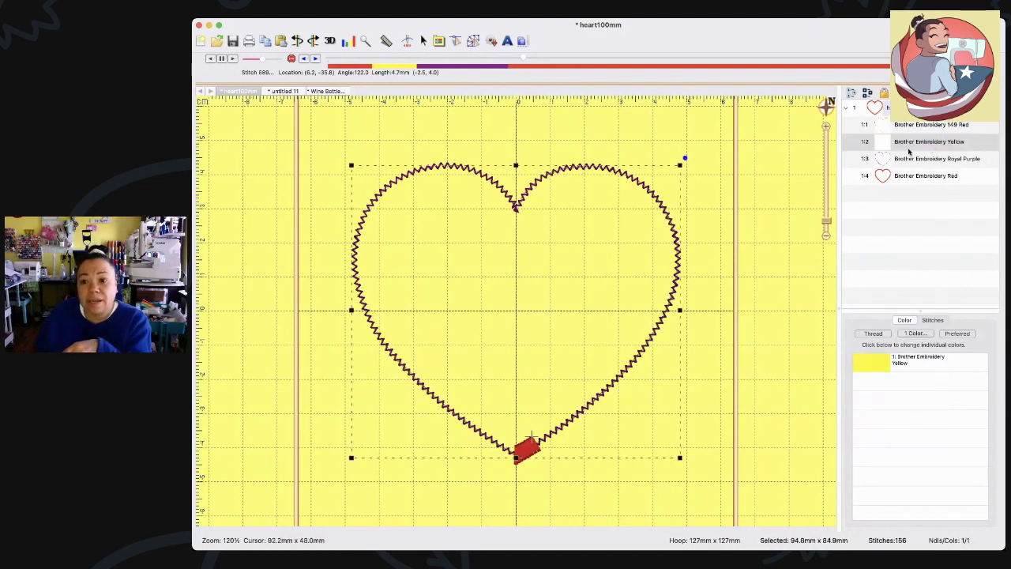
left_click(929, 144)
left_click(869, 176)
left_click(865, 142)
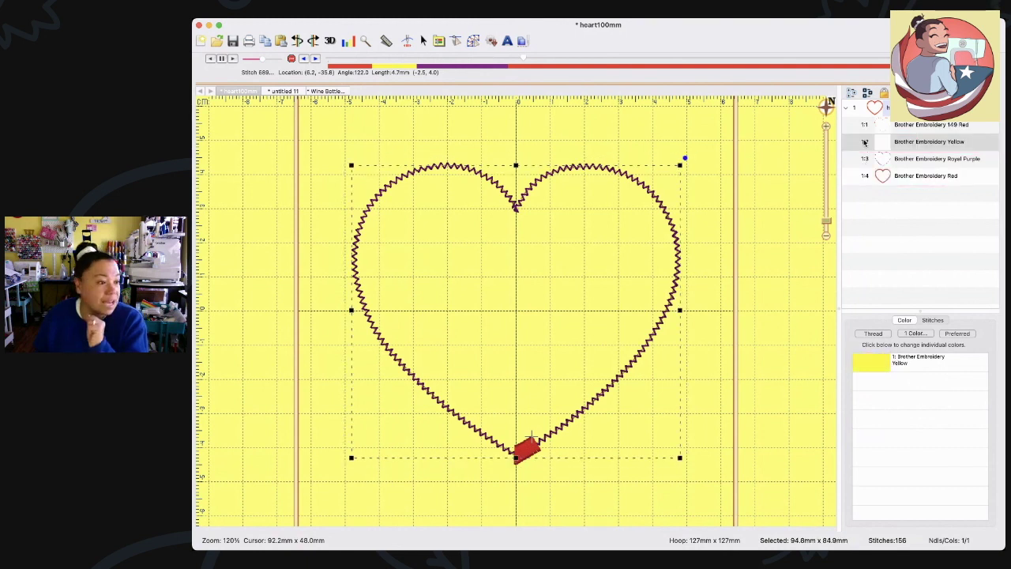
left_click(881, 143)
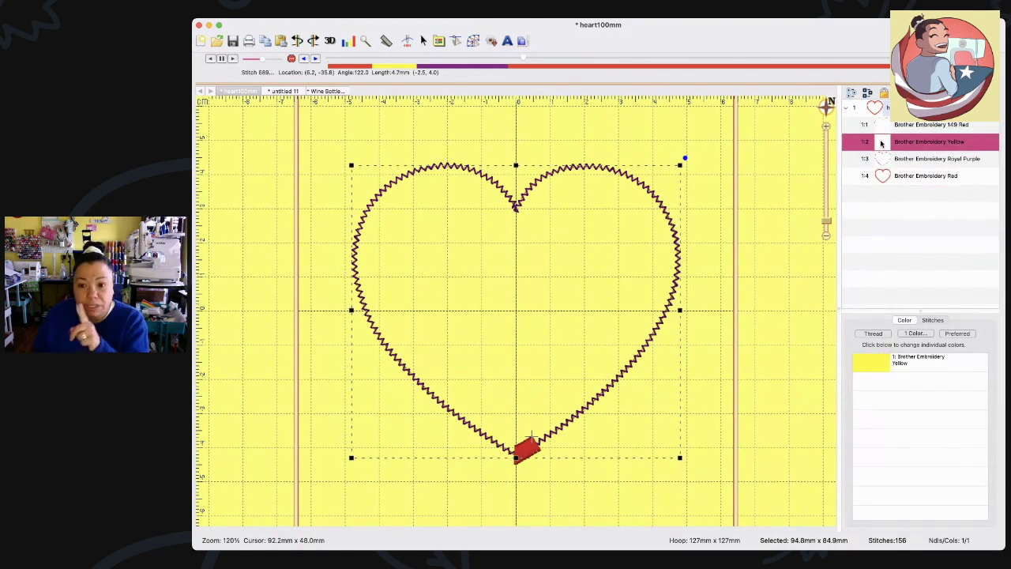
key("Delete")
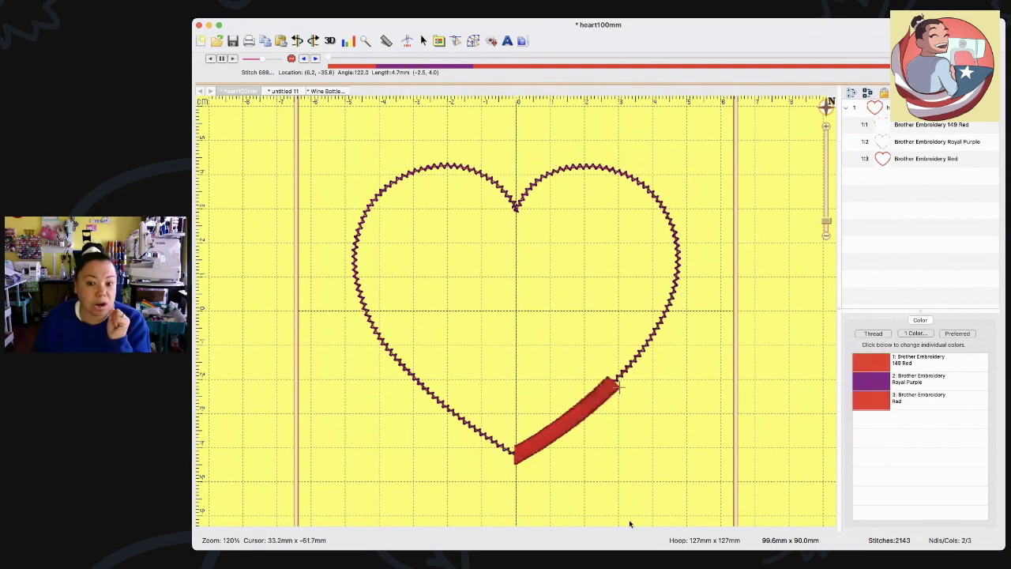
Review the remaining red and purple layers and simulate the stitch-out of the simplified heart
left_click(932, 142)
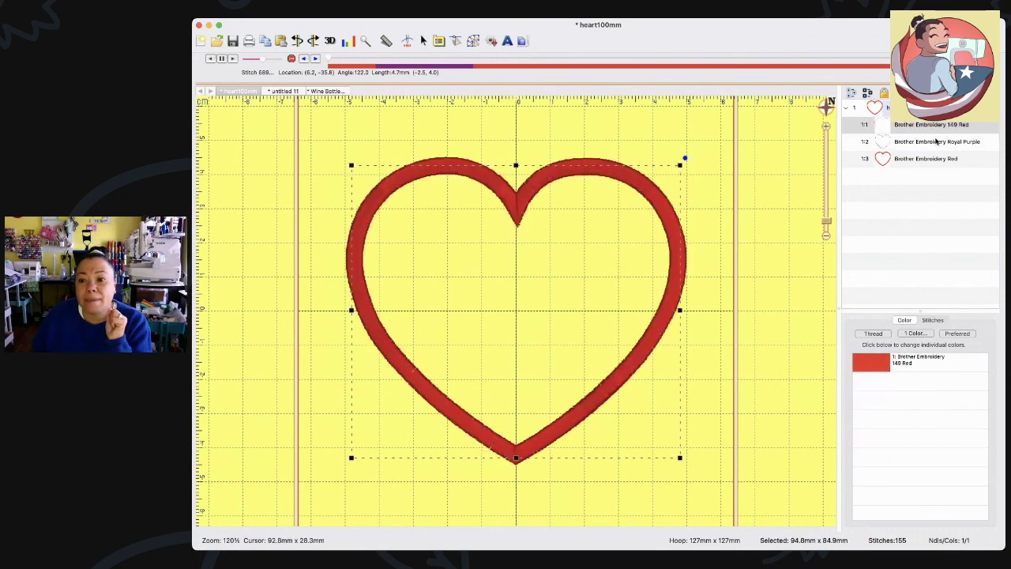
left_click(931, 163)
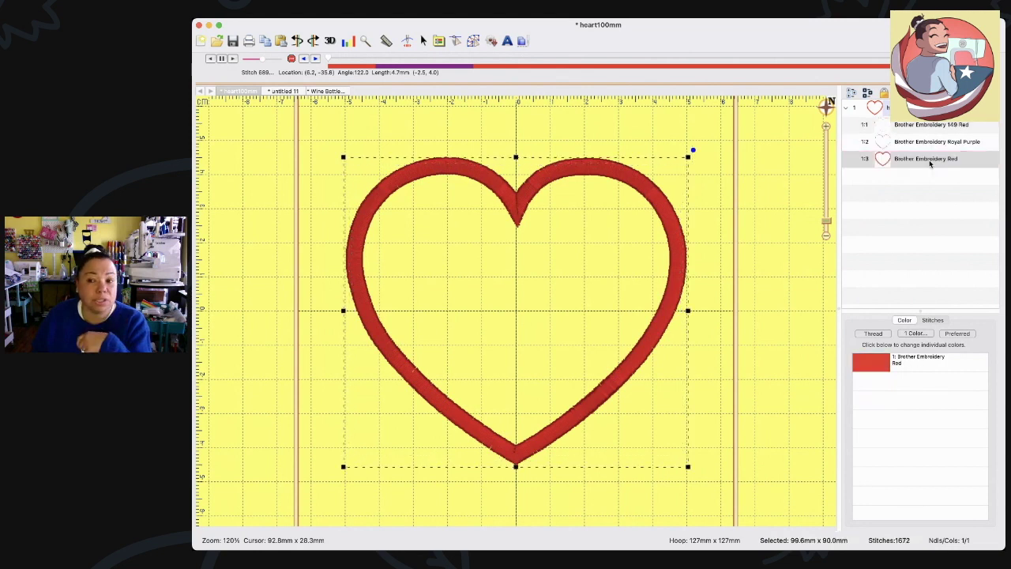
left_click(930, 143)
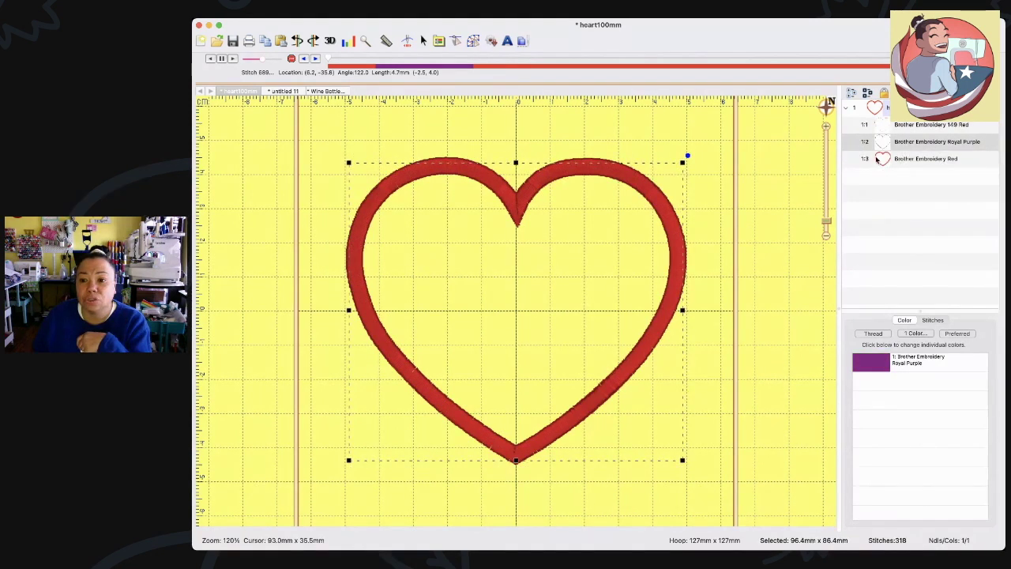
left_click(316, 59)
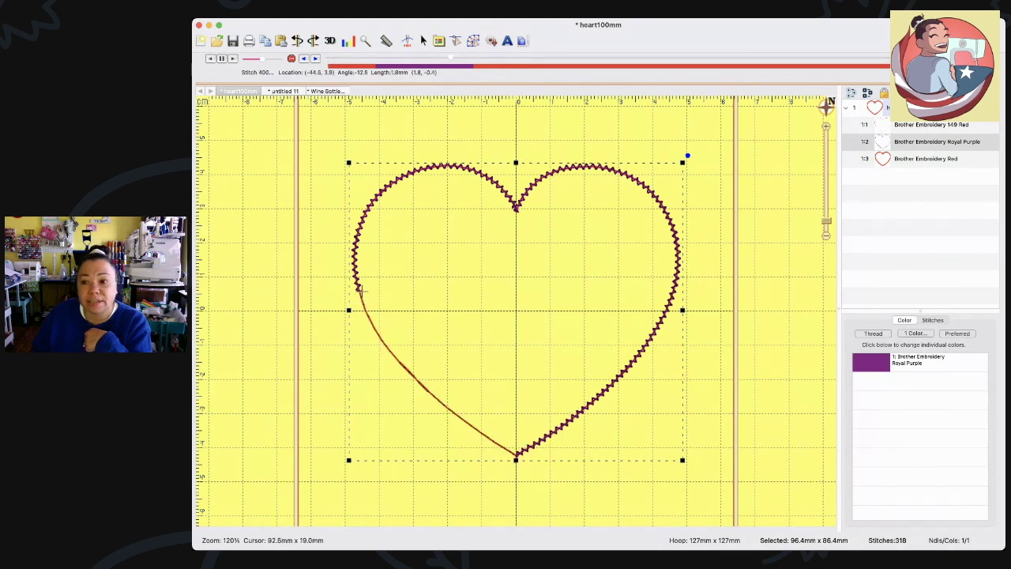
Change the Royal Purple layer's thread to Brother Embroidery 149 Red and simulate the heart's first stitches
double_click(925, 143)
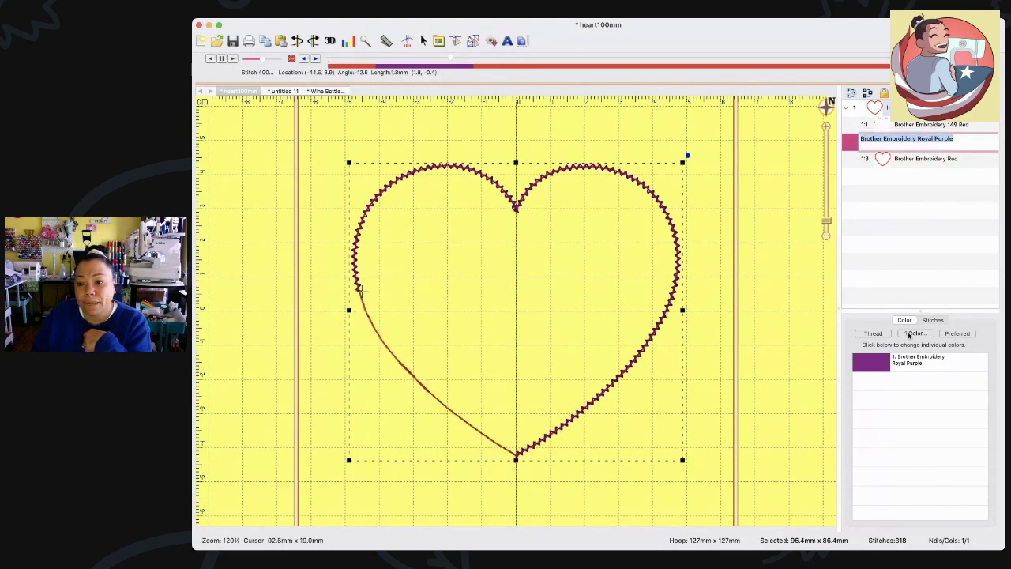
left_click(911, 333)
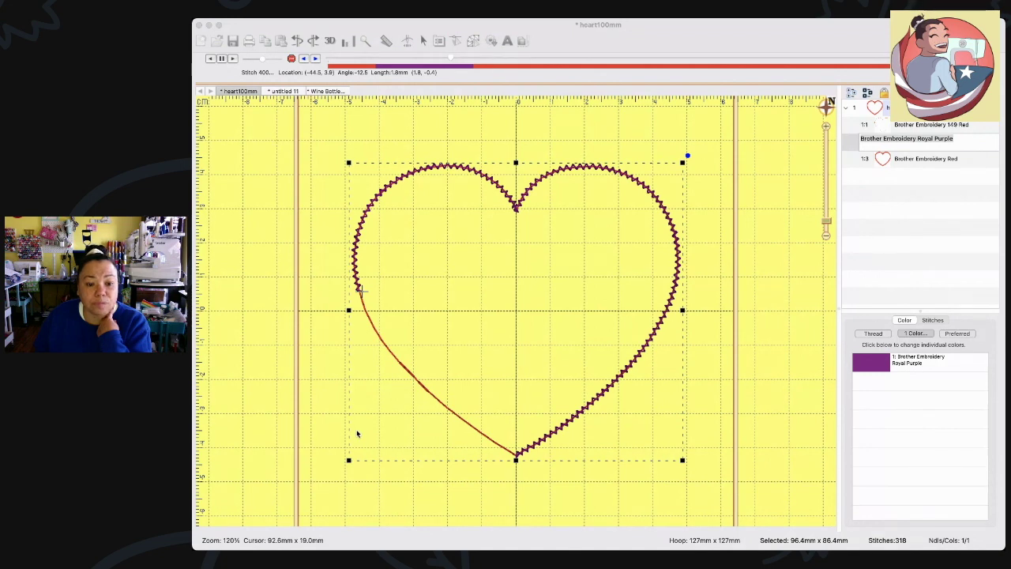
left_click(458, 511)
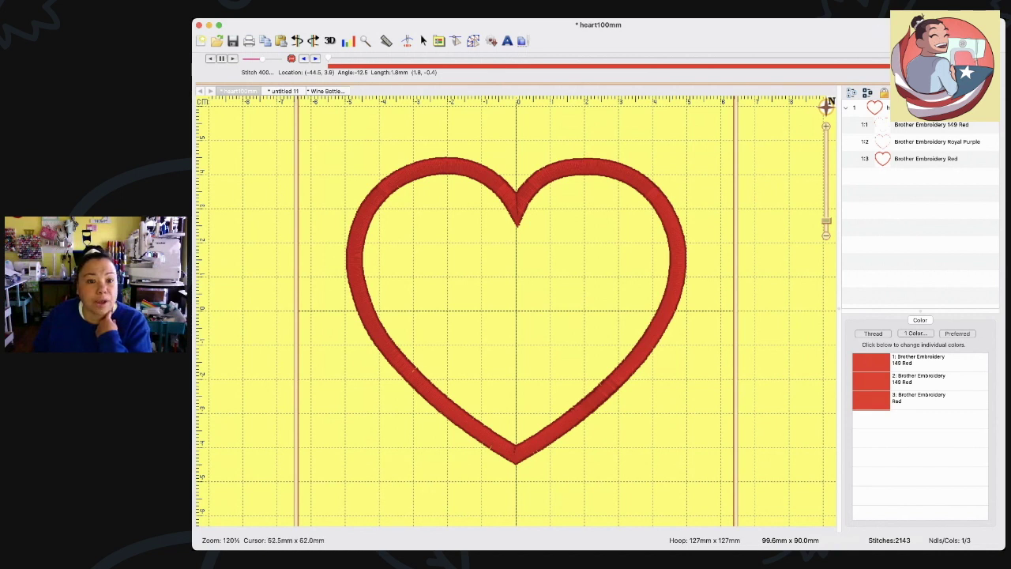
left_click(327, 59)
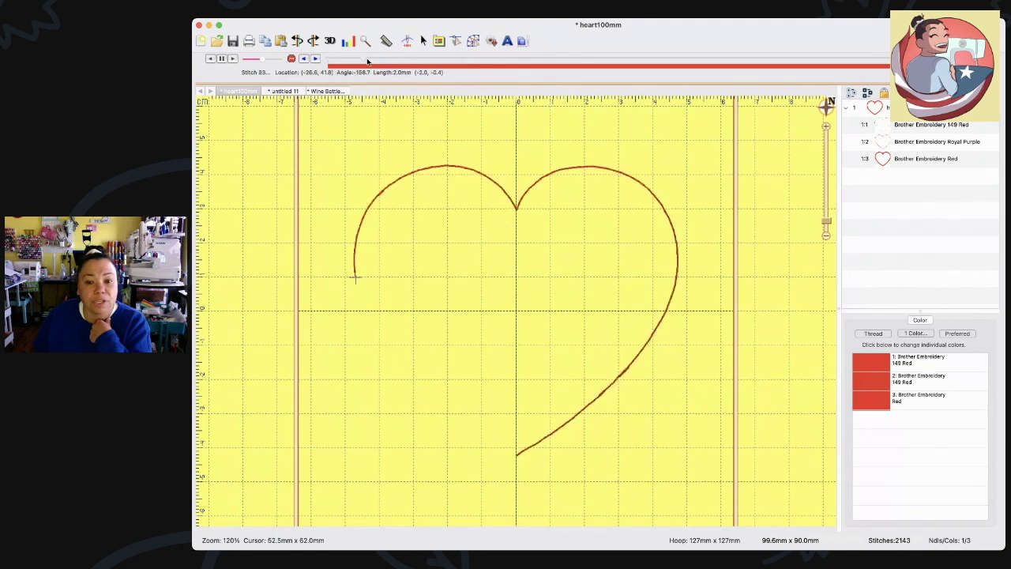
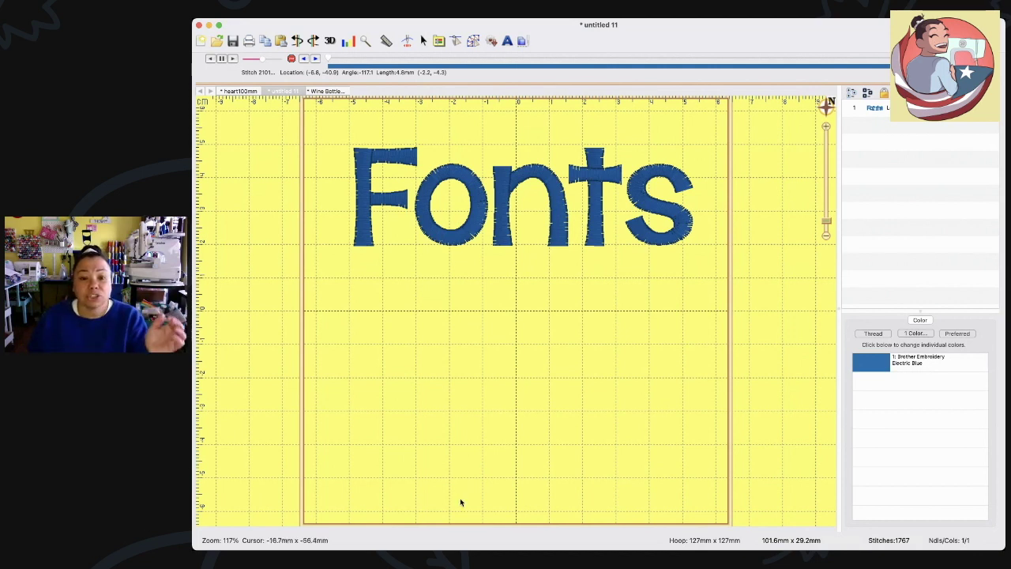
Delete the blue "Fonts" lettering from the untitled 11 design
left_click(469, 237)
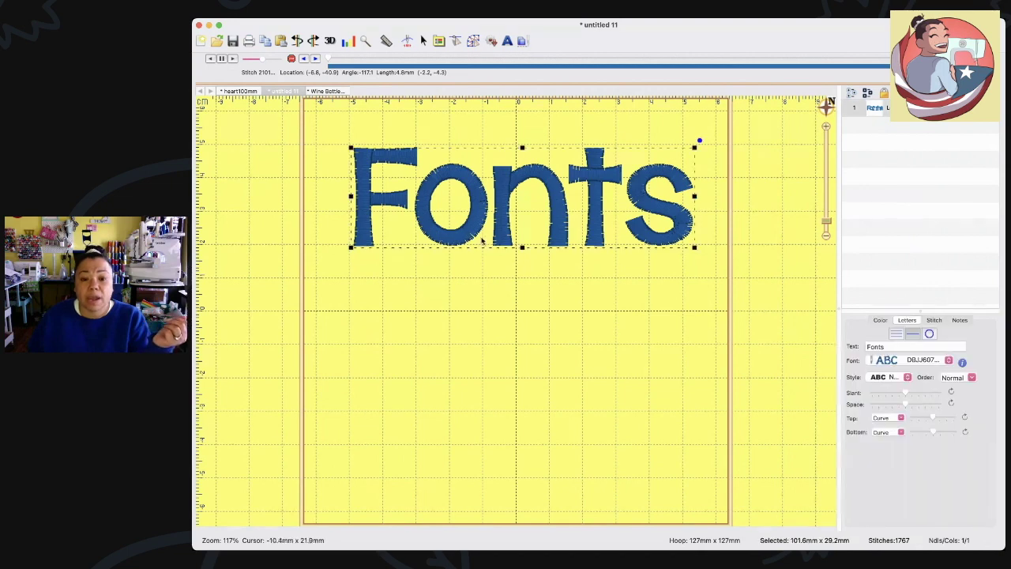
left_click_drag(478, 233, 477, 275)
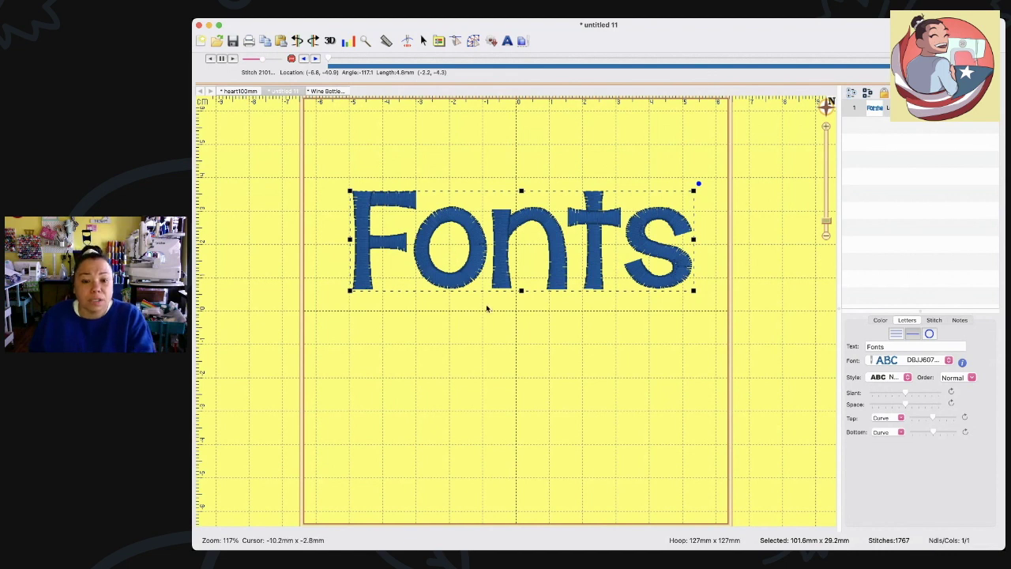
left_click(477, 269)
left_click(478, 270)
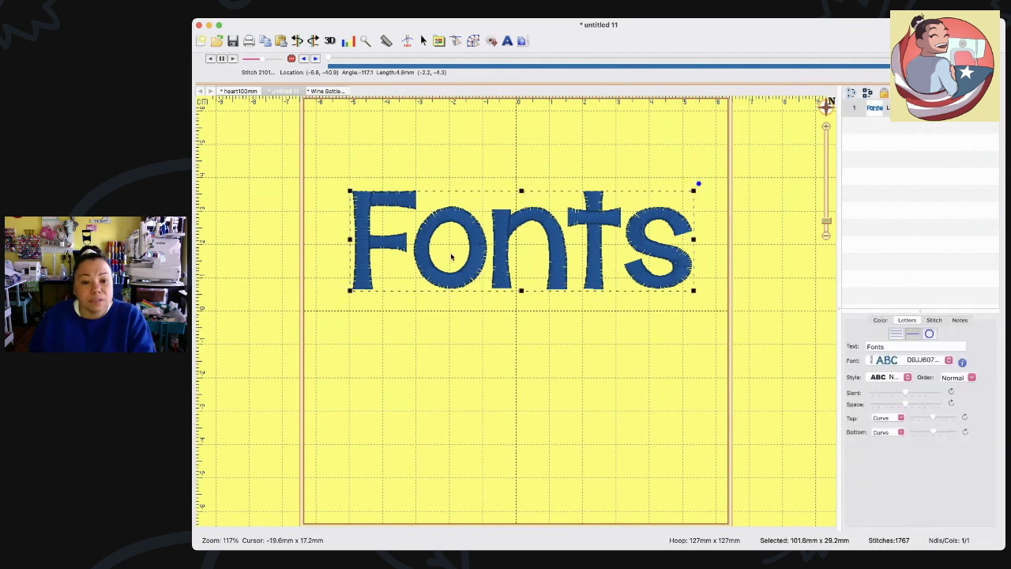
left_click(447, 257)
left_click(425, 251)
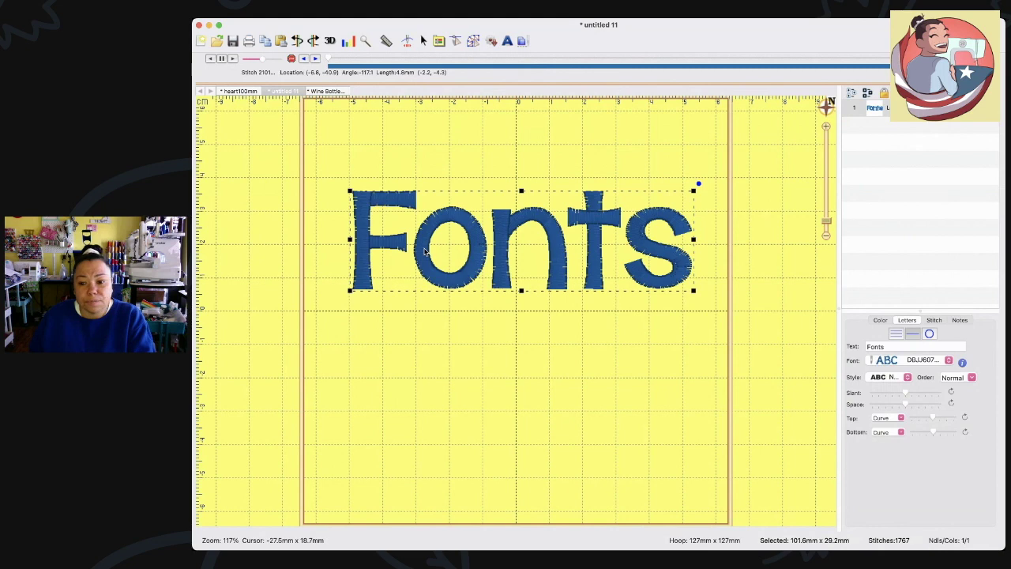
key("Delete")
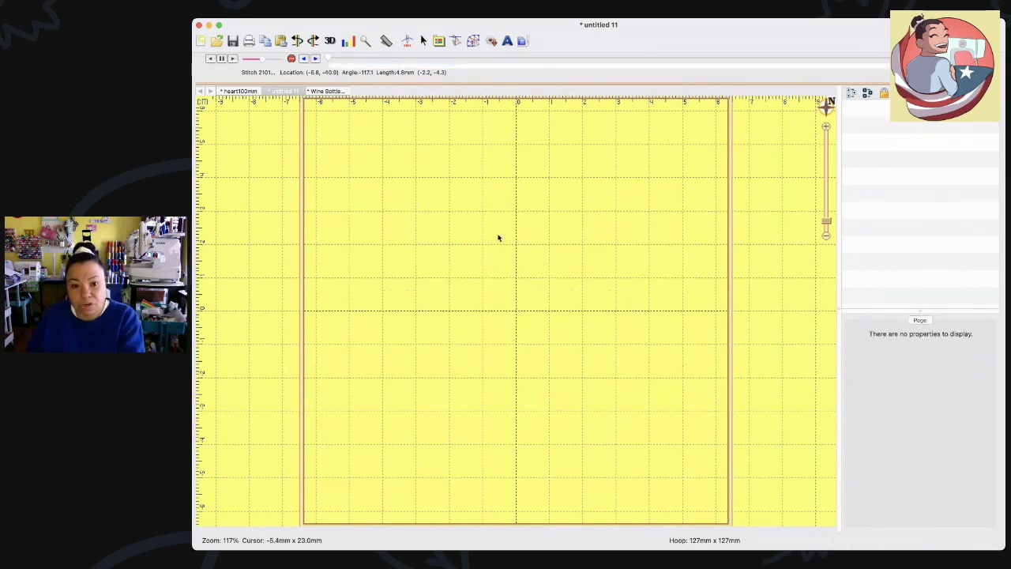
Insert a new lettering object and replace its ABC placeholder text with a first name
left_click(508, 41)
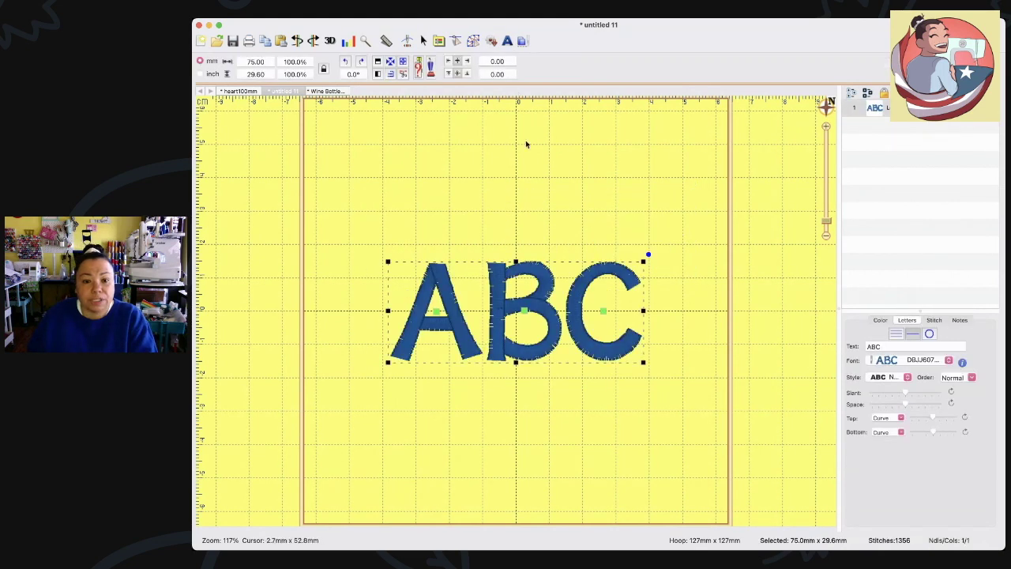
left_click(960, 344)
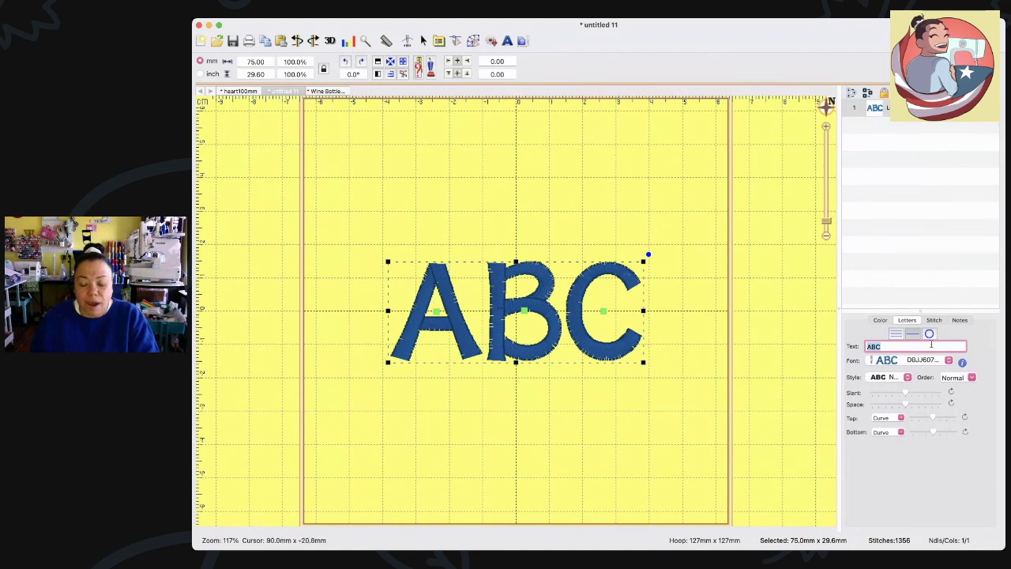
type("Jeanette")
key("Return")
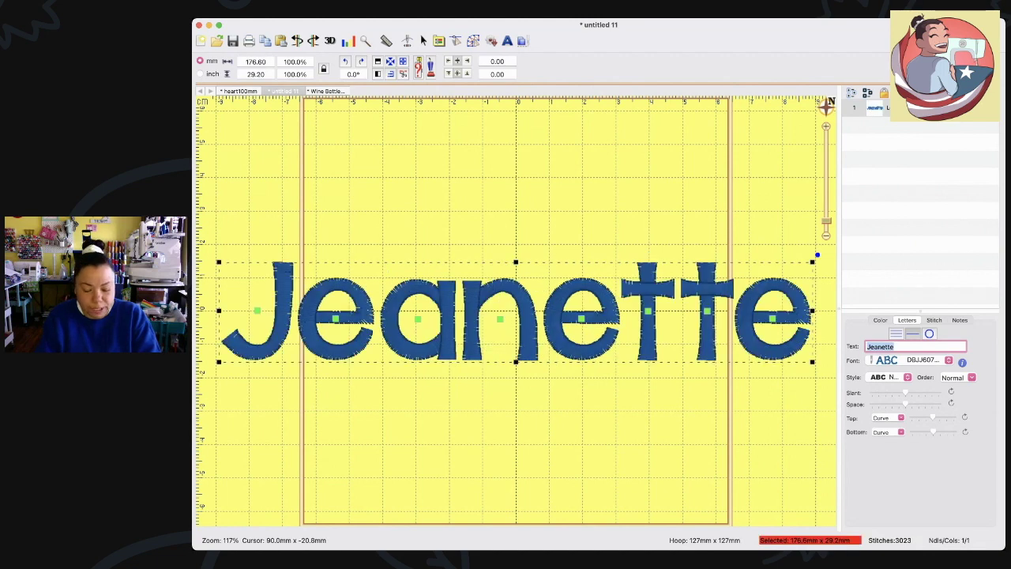
Replace the lettering's text with a shorter, four-letter name
key("BackSpace")
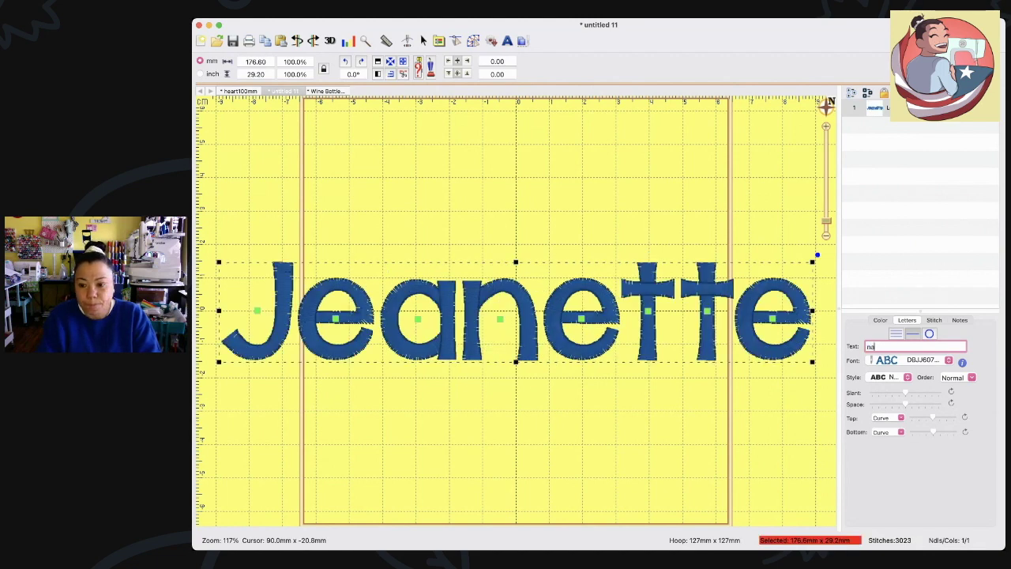
type("Melo")
key("Return")
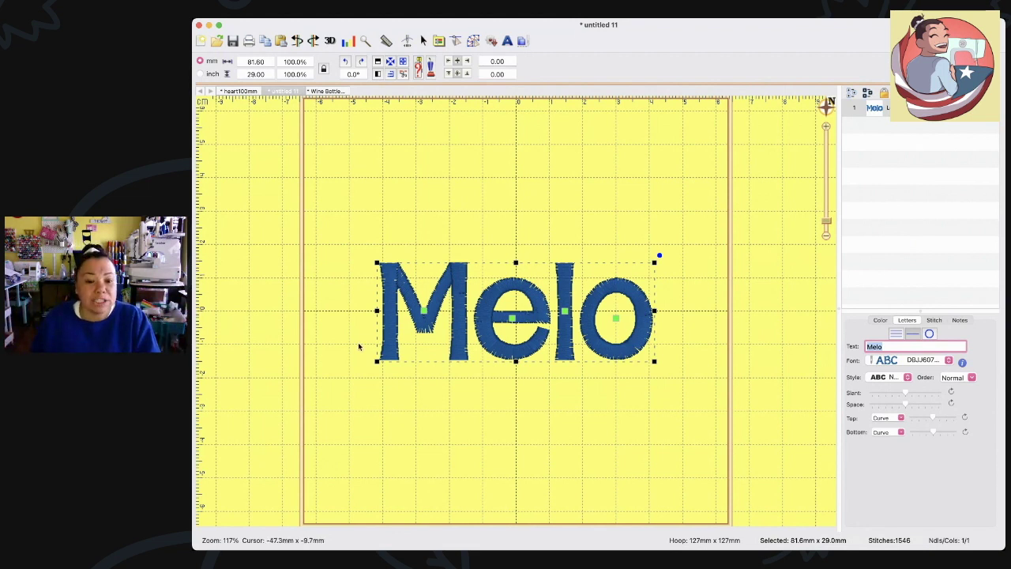
Recolor the lettering's first letter with Brother Embroidery 620 Magenta and its second letter with 463 Leaf Green
left_click(424, 314)
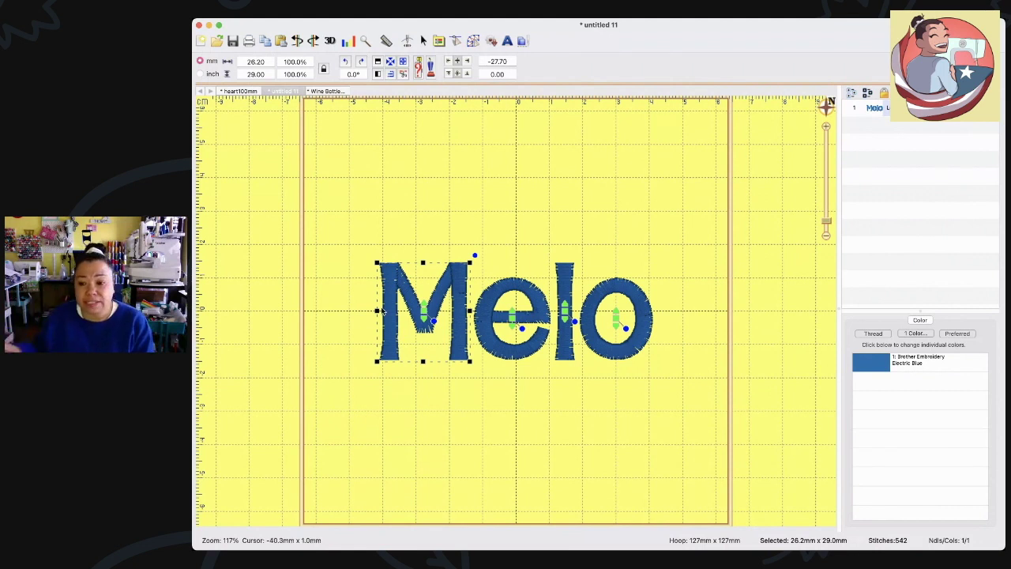
left_click(915, 334)
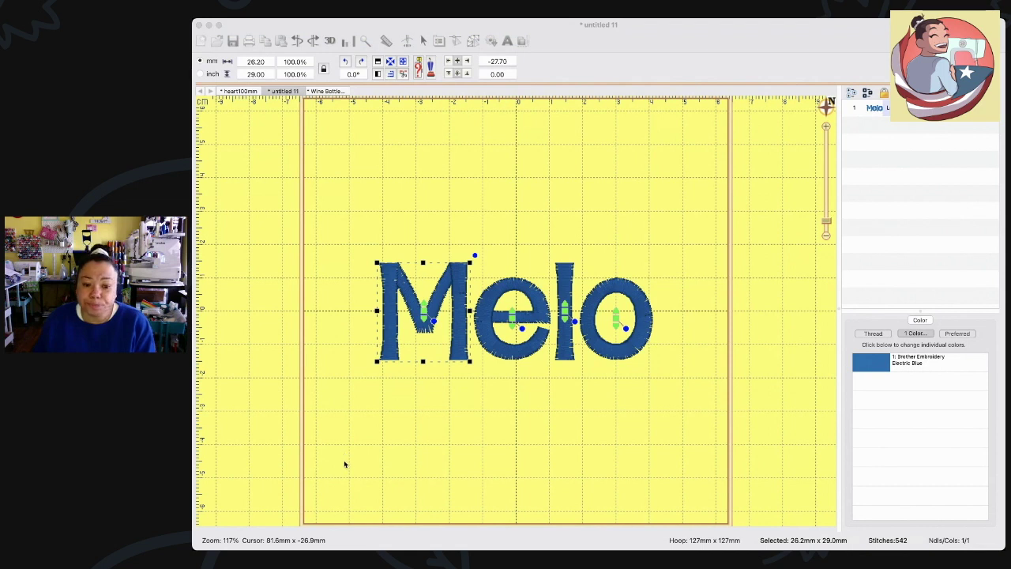
left_click(481, 526)
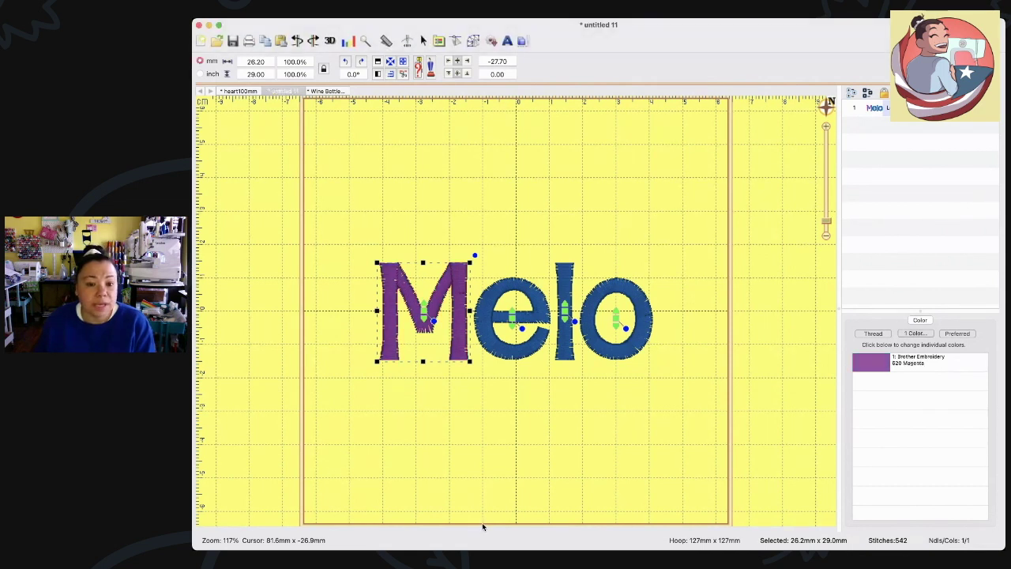
left_click(514, 320)
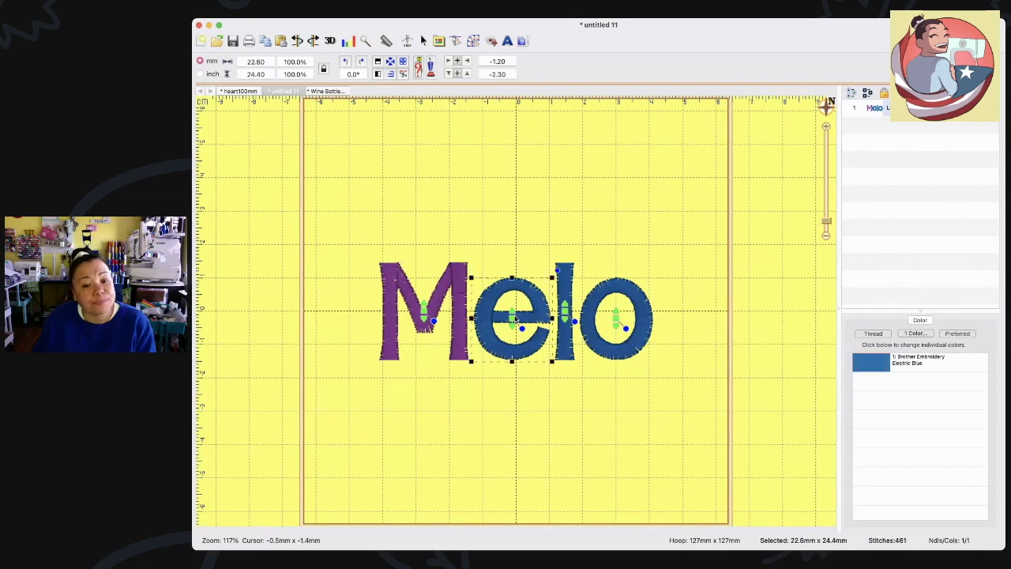
left_click(915, 333)
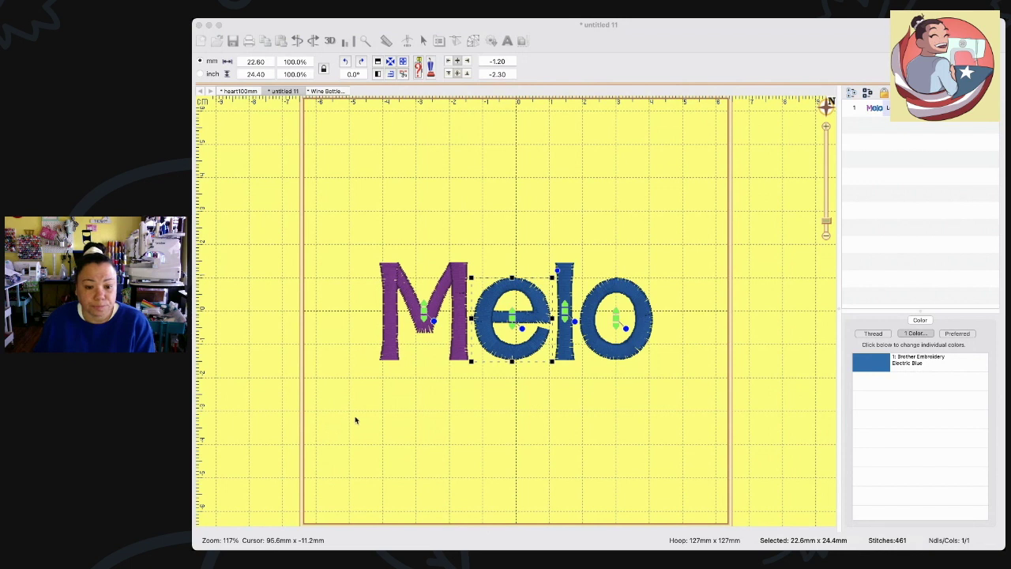
key("Return")
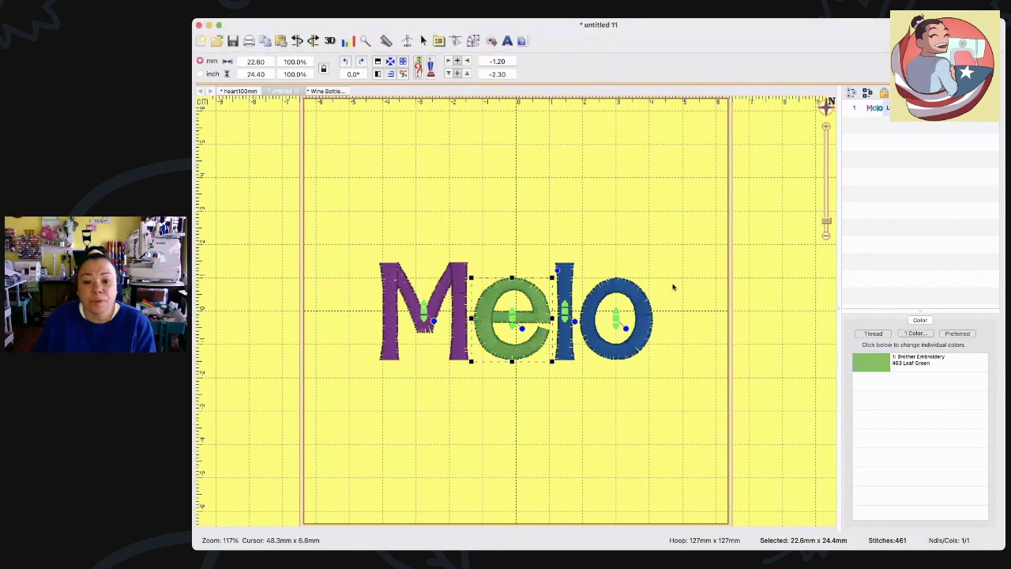
Recolor the lettering's third letter with Brother Embroidery 030 Vermillion and its fourth letter with 007 Prussian Blue
left_click(565, 312)
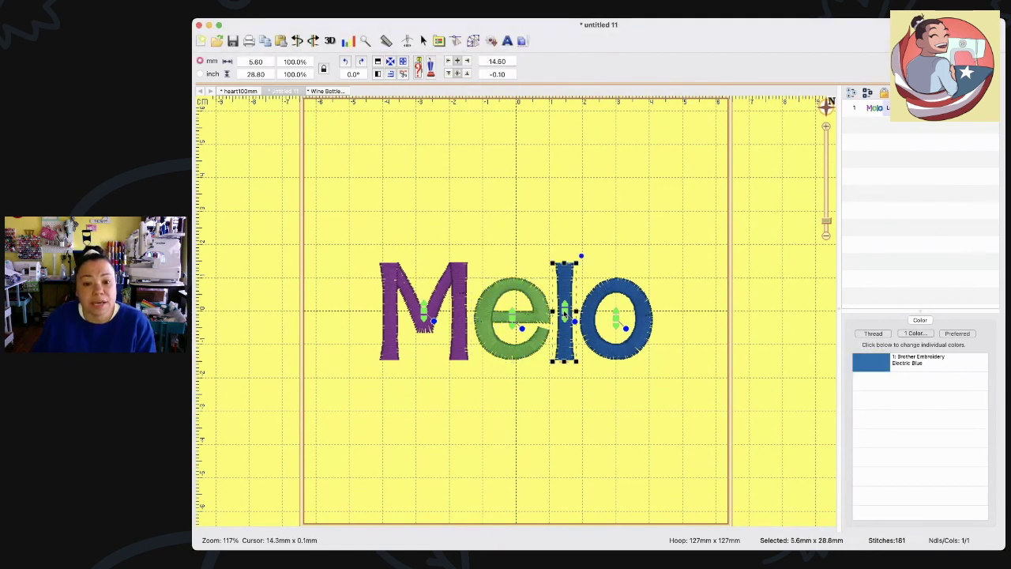
left_click(931, 336)
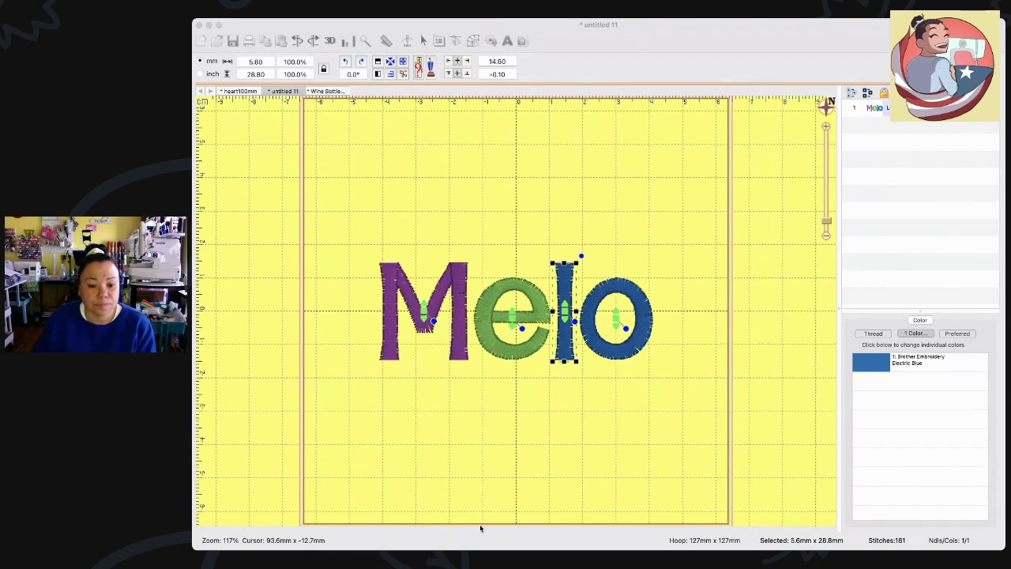
left_click(618, 318)
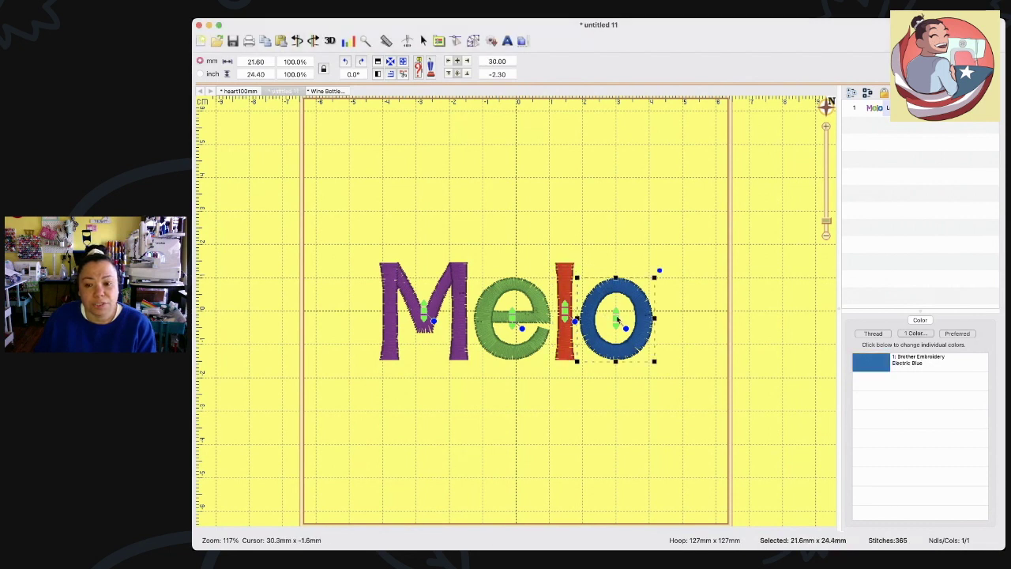
left_click(917, 333)
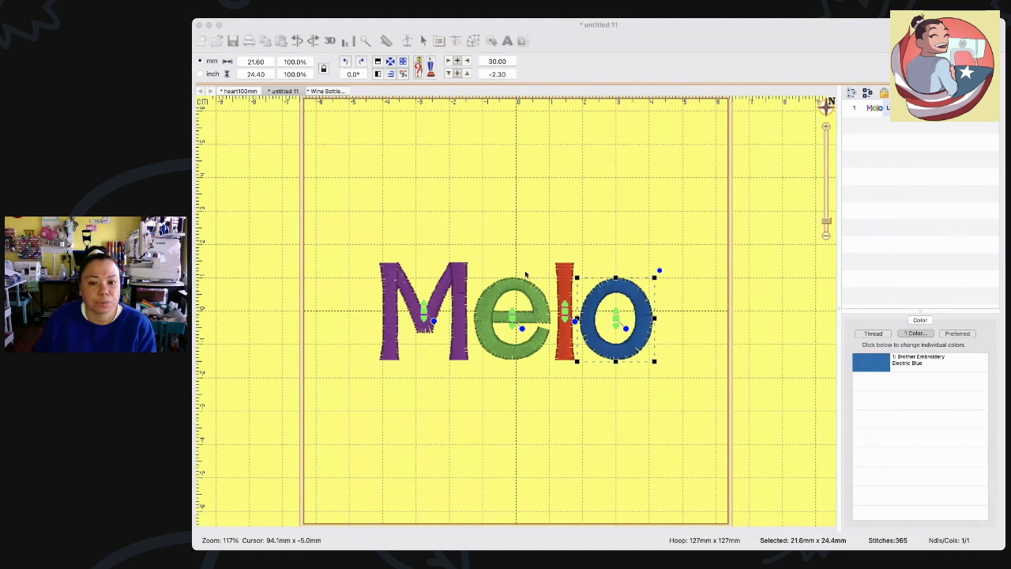
left_click(566, 454)
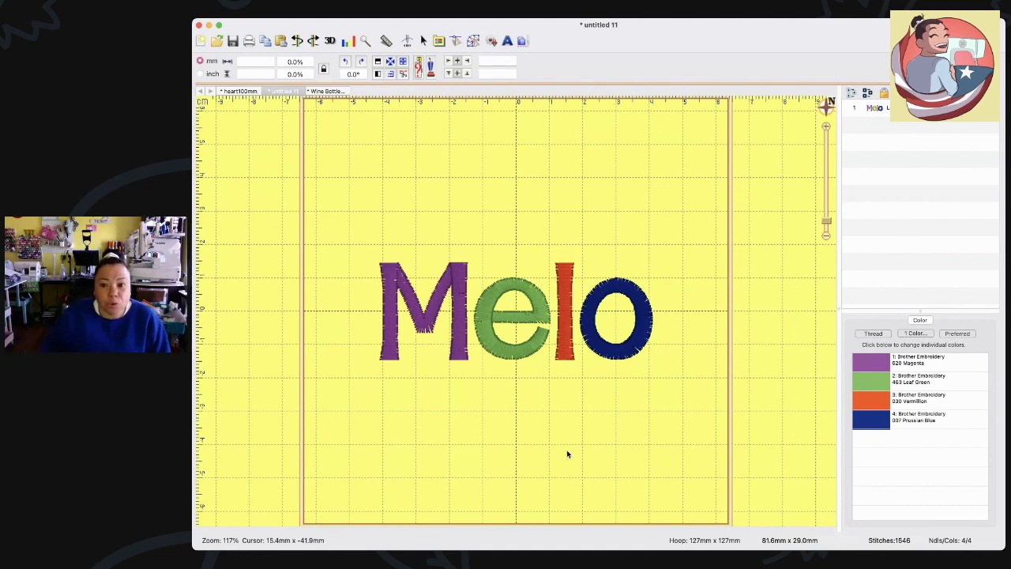
Try out the slant and spacing adjustments on the whole lettering and raise its top curve slightly
left_click(494, 346)
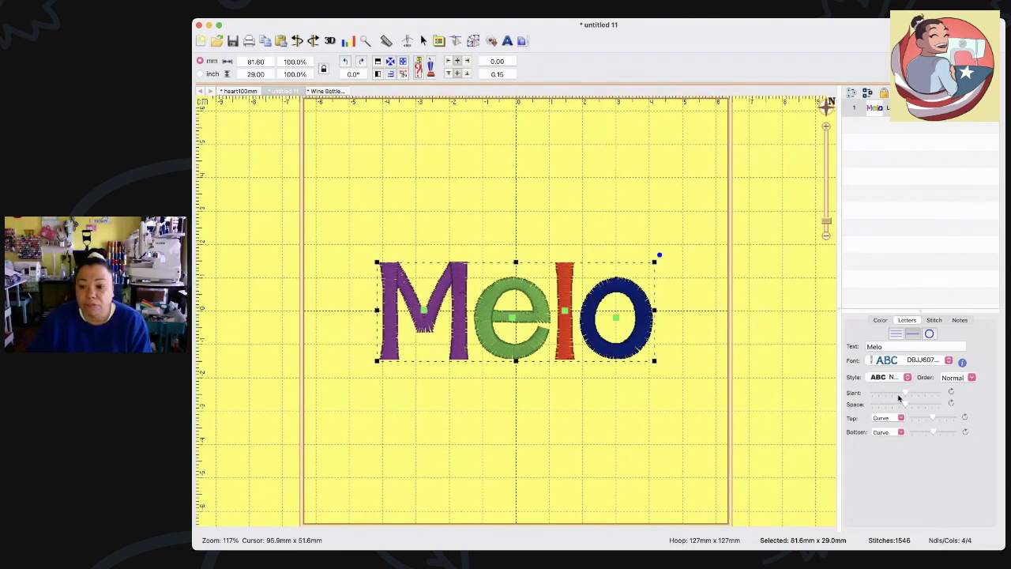
mouse_move(907, 392)
left_mouse_down()
mouse_move(889, 391)
mouse_move(916, 407)
mouse_move(877, 406)
mouse_move(907, 406)
left_mouse_up()
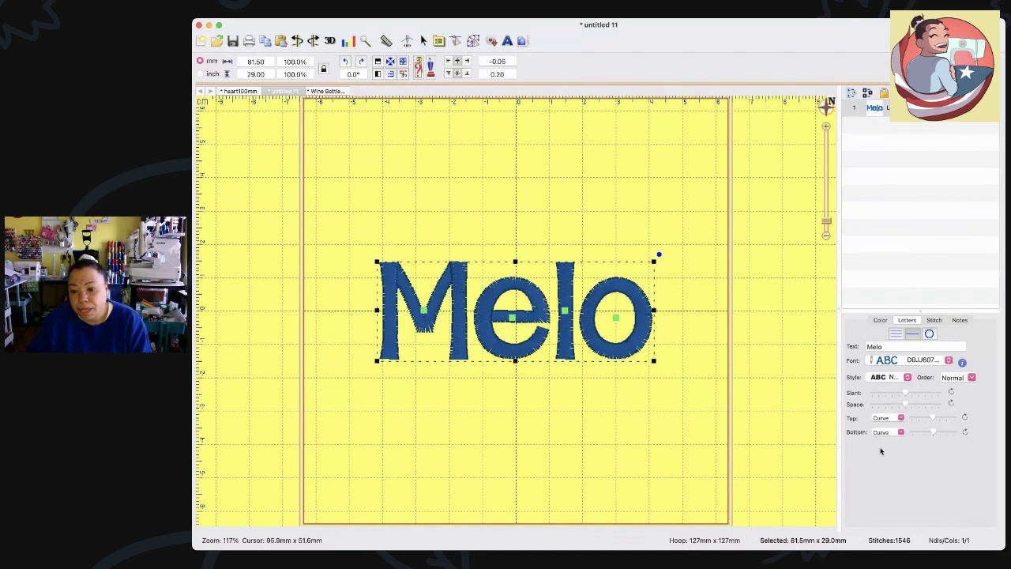
mouse_move(933, 420)
left_mouse_down()
mouse_move(951, 420)
mouse_move(936, 419)
left_mouse_up()
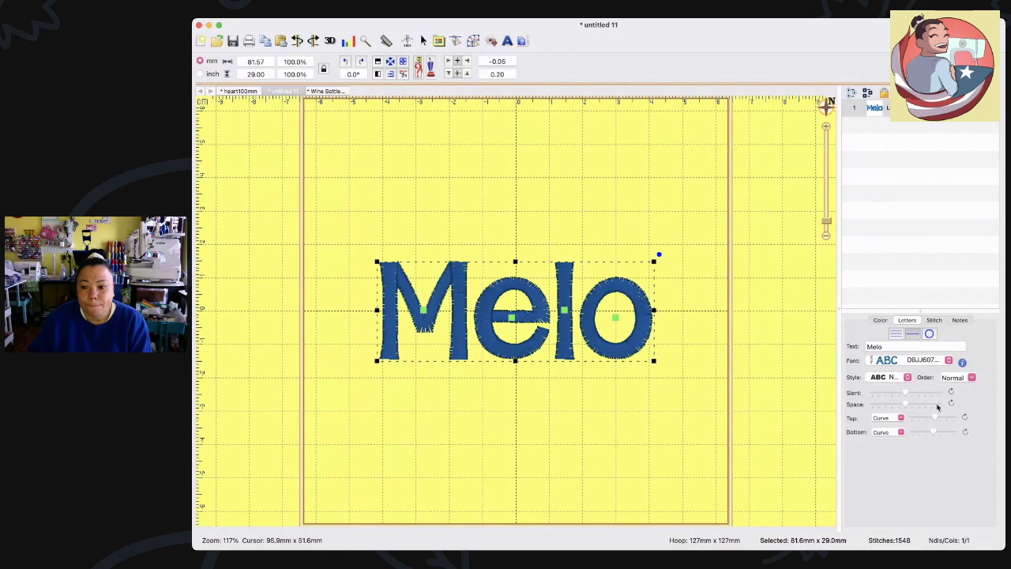
Open the lettering's stitch properties and raise the compensation slightly
left_click(935, 320)
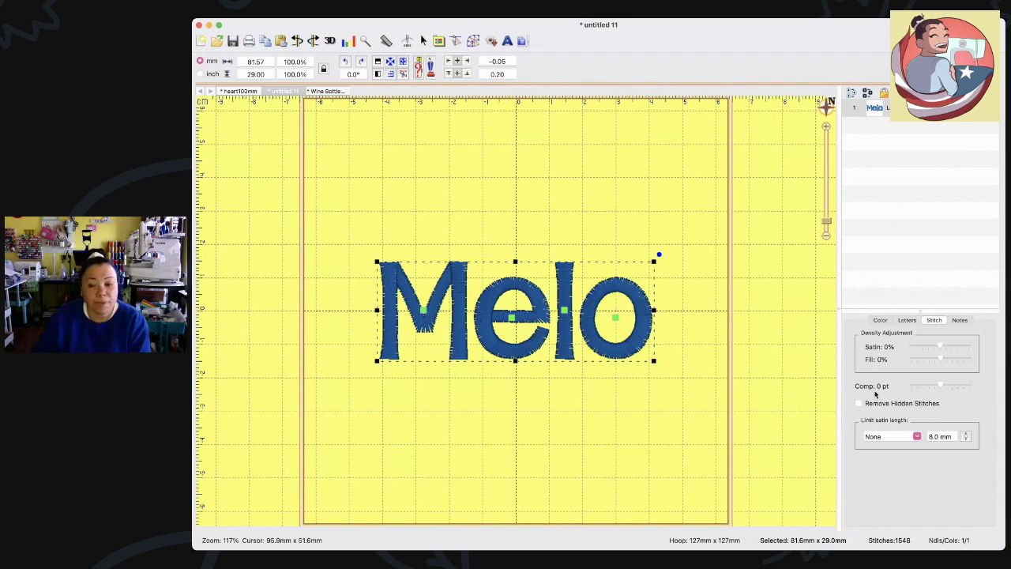
mouse_move(943, 386)
left_mouse_down()
mouse_move(956, 386)
mouse_move(948, 386)
left_mouse_up()
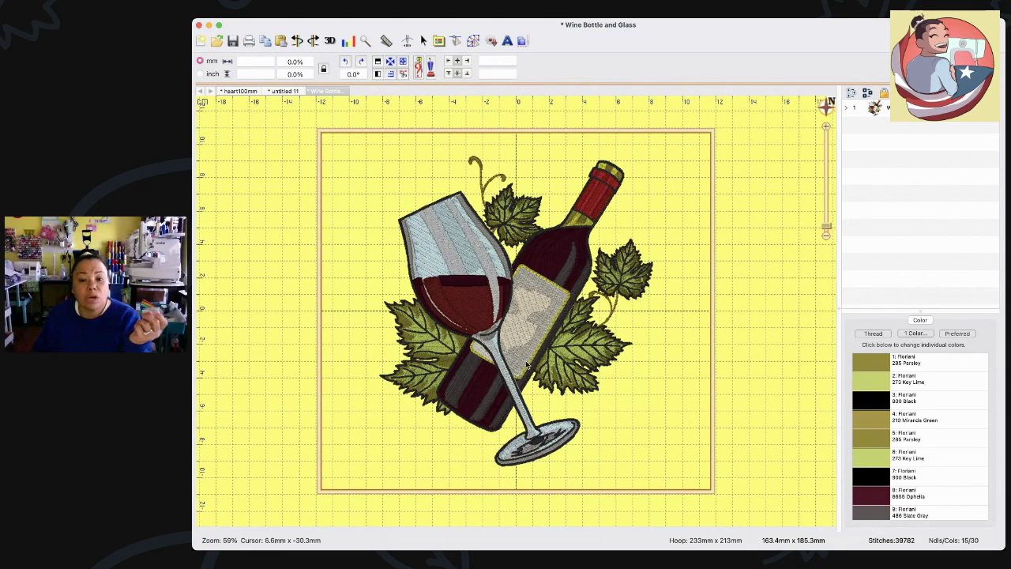
Select the whole wine bottle and glass design and reduce its stitch density
left_click(522, 355)
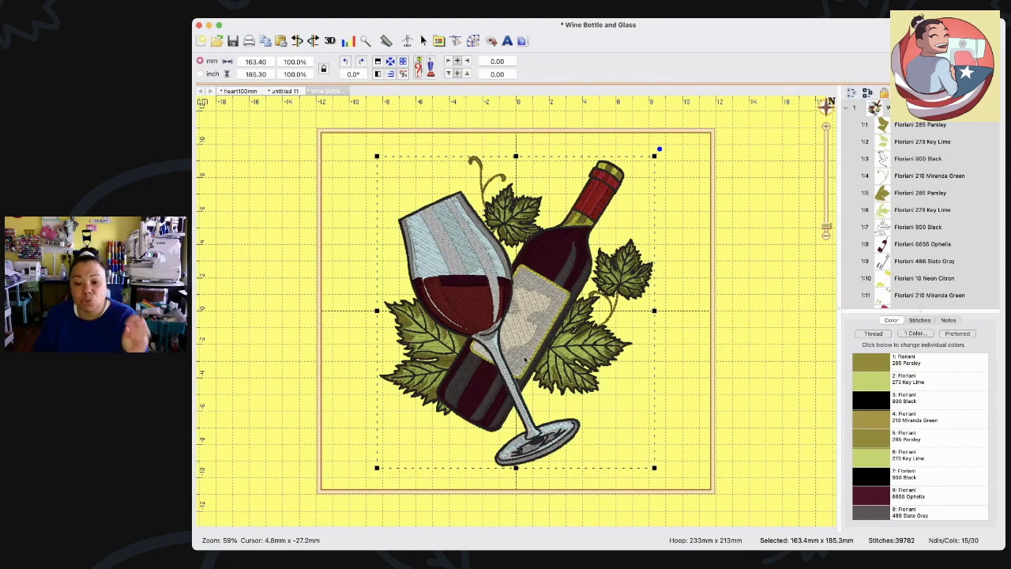
left_click(431, 71)
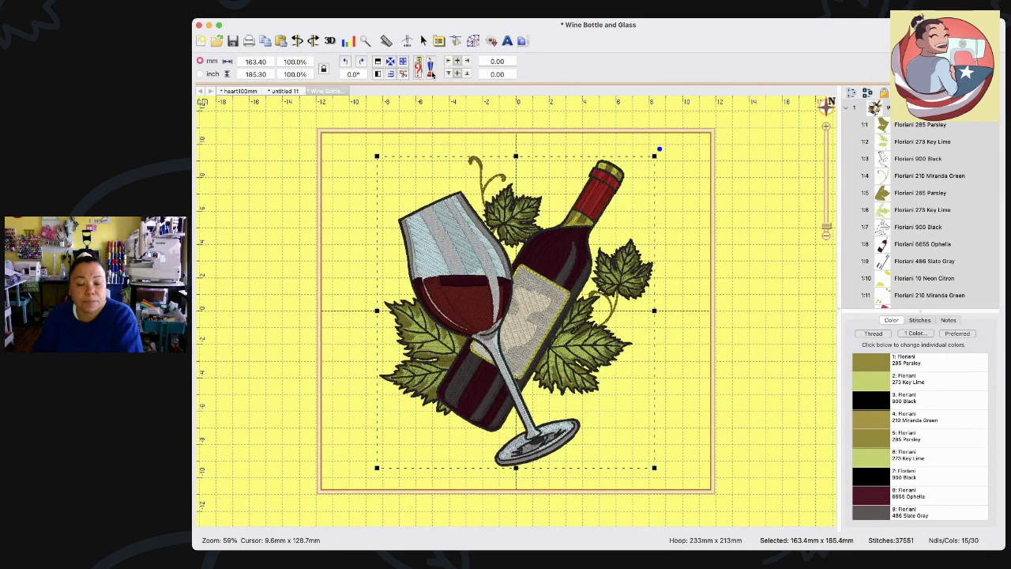